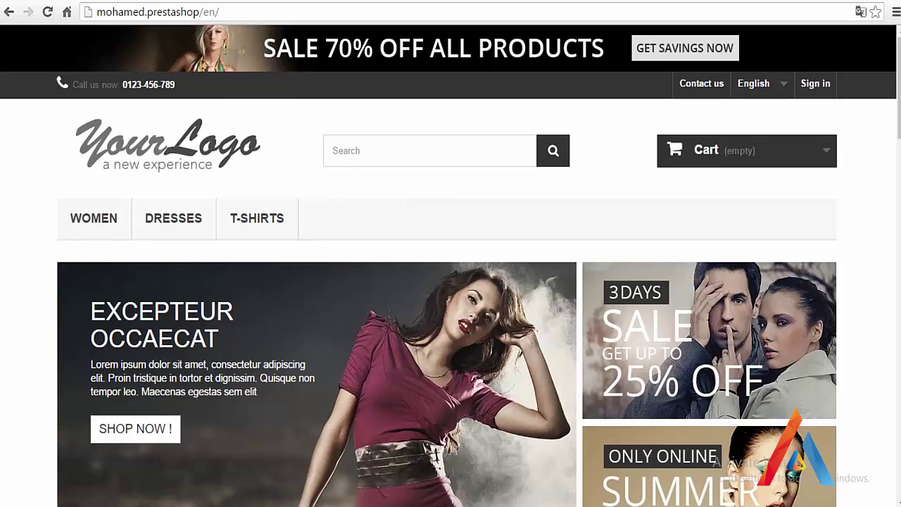
# Step: Switch from the storefront tab to the back-office Dashboard
pyautogui.hotkey('ctrl', 'Tab')
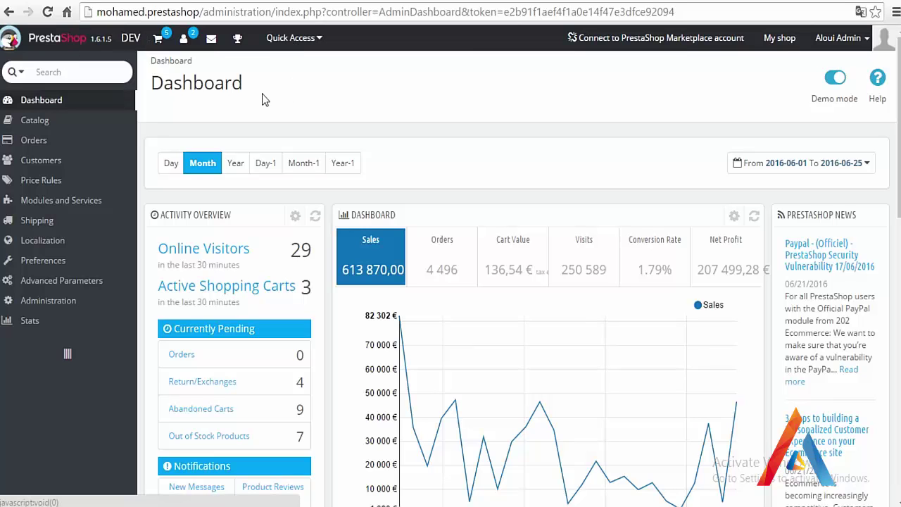
# Step: Go to Preferences > Themes and look over the current default-bootstrap theme settings
pyautogui.moveTo(54, 243)
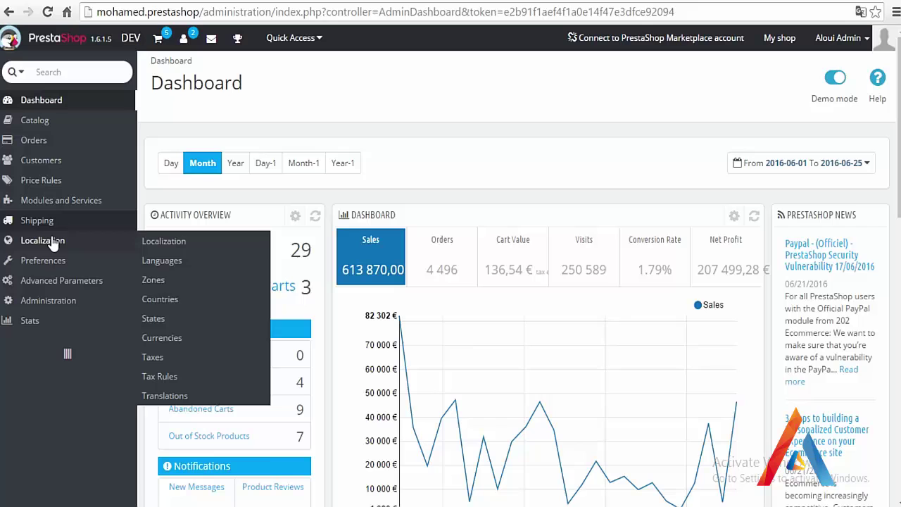
pyautogui.moveTo(104, 280)
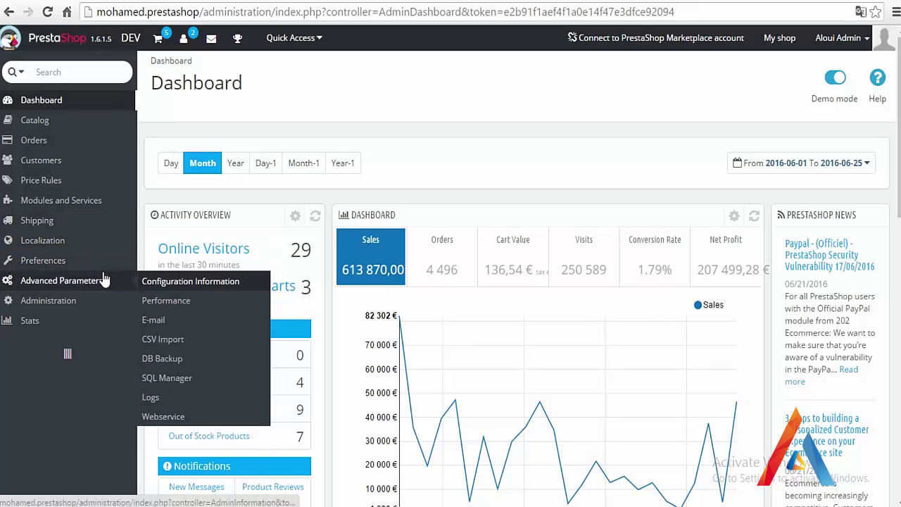
pyautogui.moveTo(48, 261)
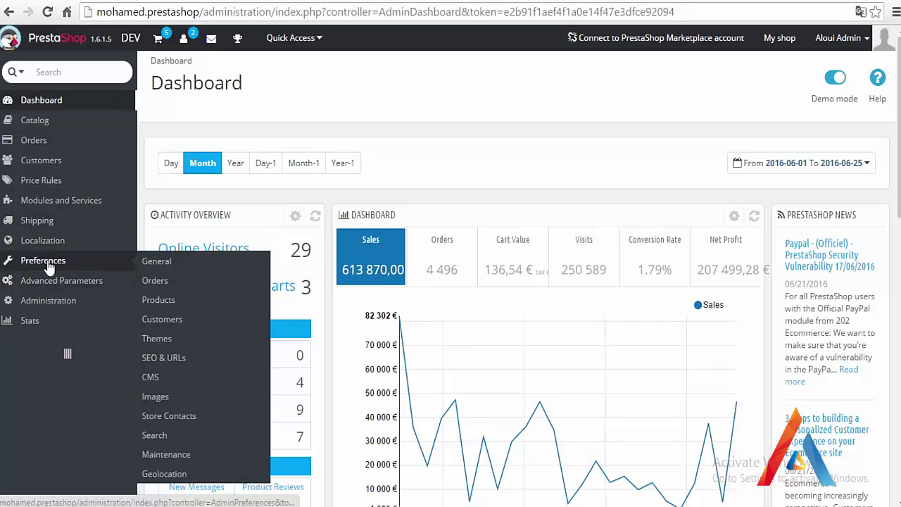
pyautogui.click(166, 336)
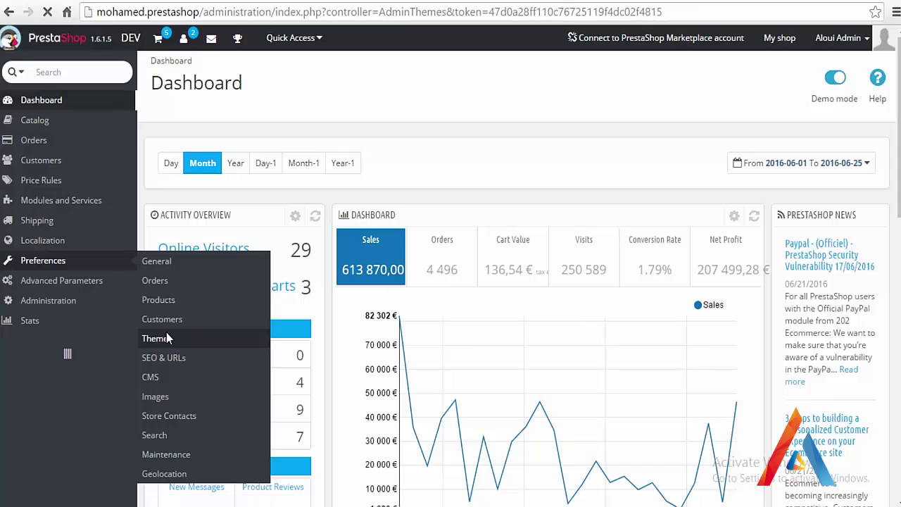
pyautogui.scroll(-4, 337, 175)
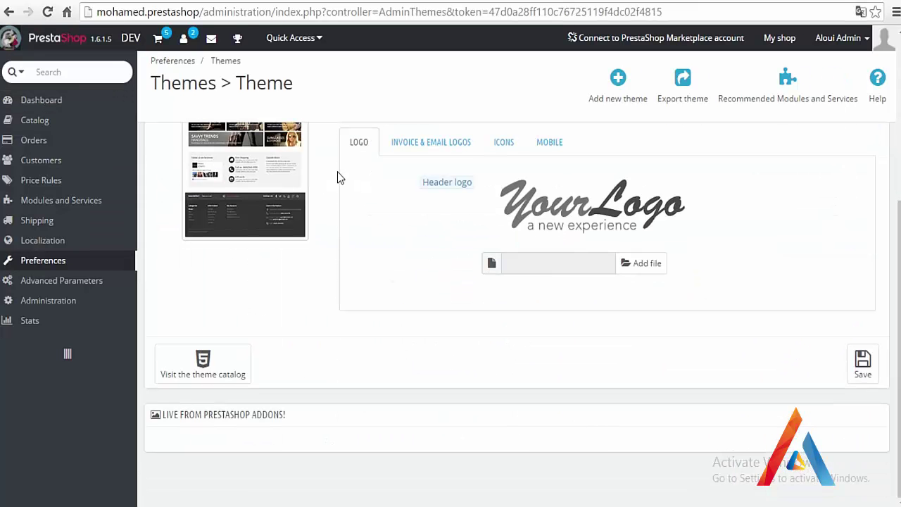
pyautogui.scroll(4, 338, 172)
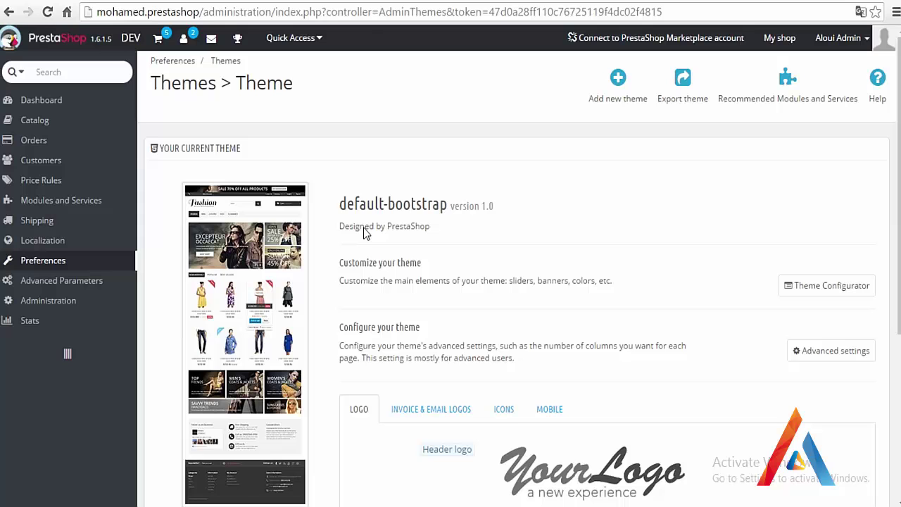
pyautogui.scroll(-4, 359, 255)
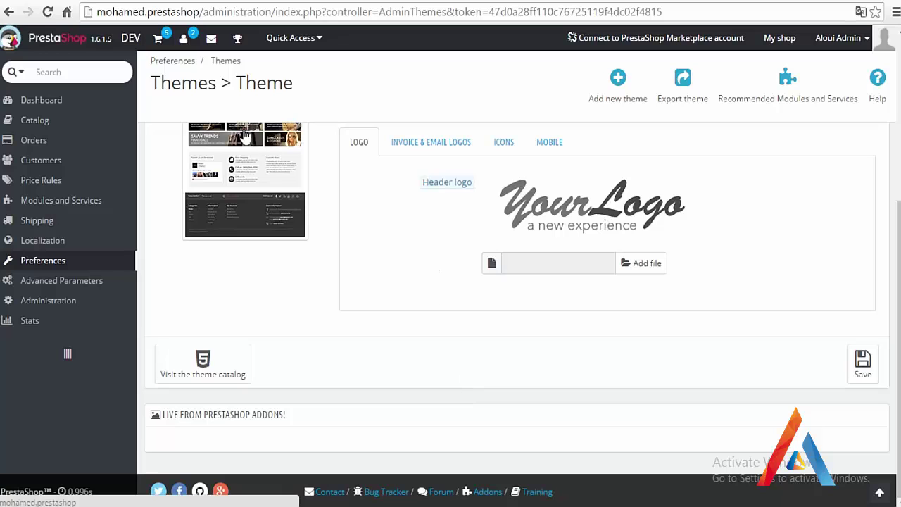
# Step: Open the Import theme page and review the import-from-computer zip file option
pyautogui.click(615, 80)
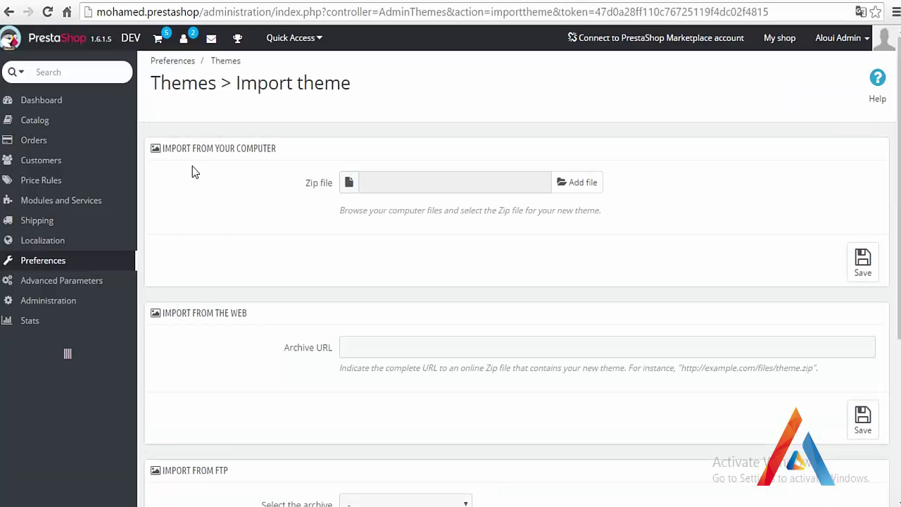
pyautogui.scroll(-4, 287, 337)
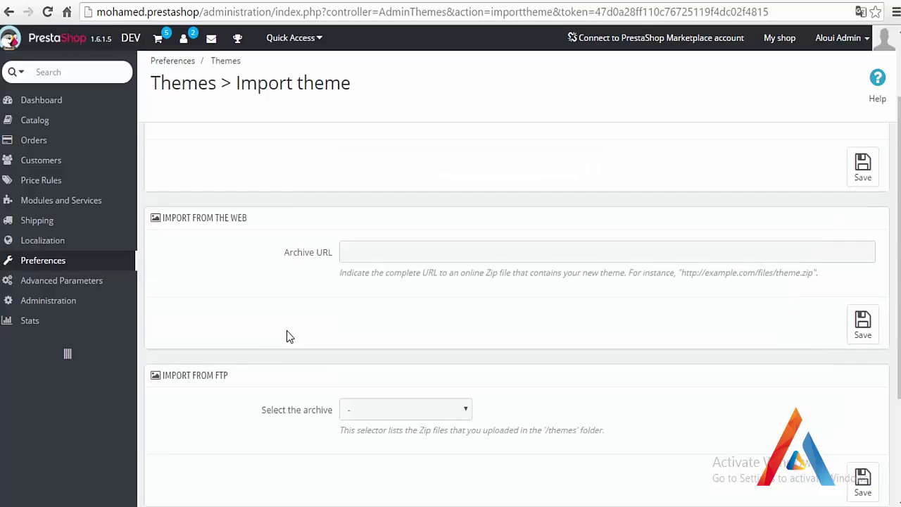
pyautogui.scroll(4, 287, 338)
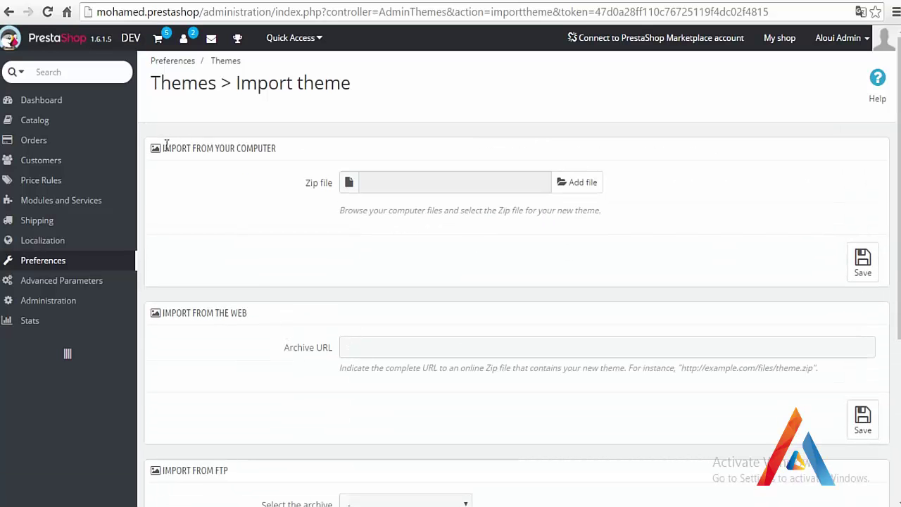
pyautogui.moveTo(169, 148); pyautogui.dragTo(285, 150)
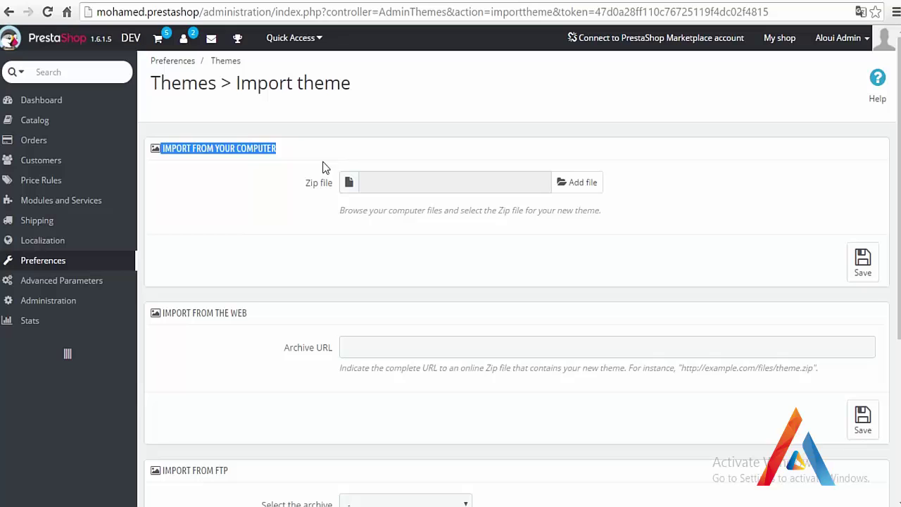
pyautogui.moveTo(301, 186); pyautogui.dragTo(344, 185)
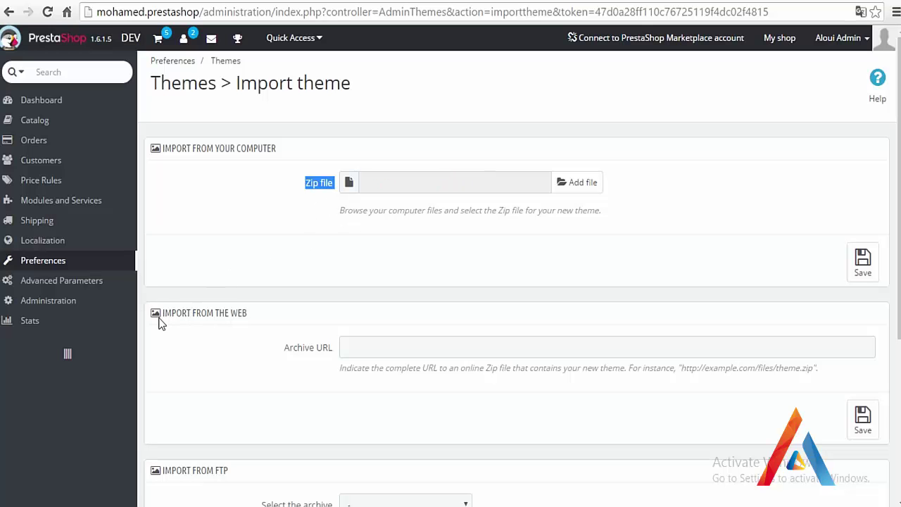
pyautogui.moveTo(161, 317); pyautogui.dragTo(272, 321)
pyautogui.scroll(-2, 373, 306)
# Step: Review the archive URL and FTP import options and the Create a new theme section
pyautogui.click(372, 211)
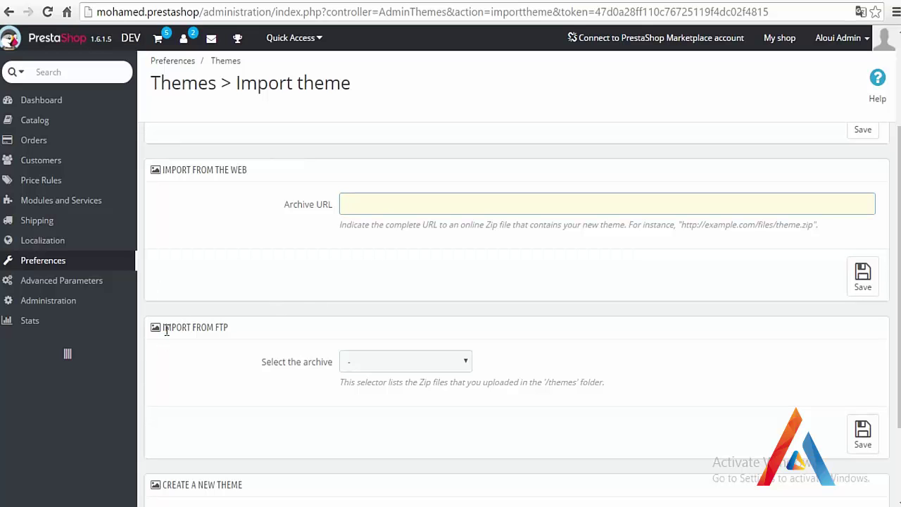
pyautogui.moveTo(163, 328); pyautogui.dragTo(288, 338)
pyautogui.press('Tab')
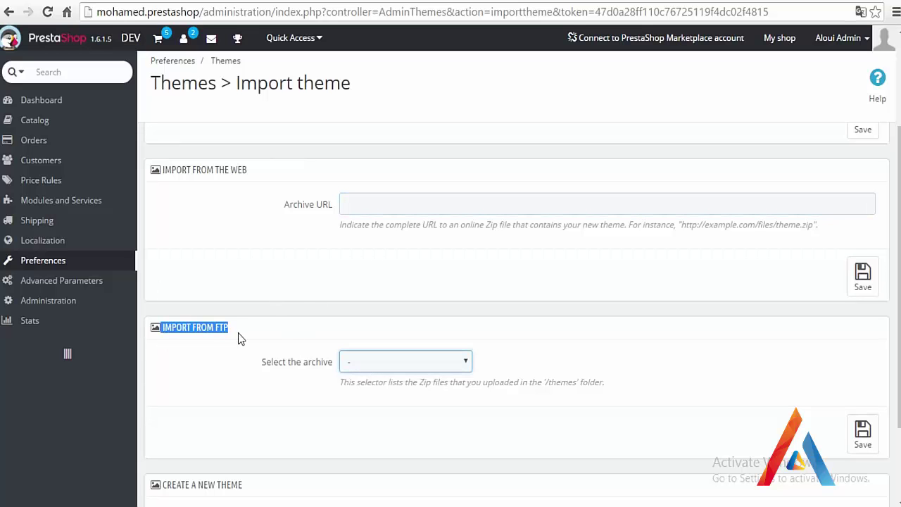
pyautogui.click(238, 339)
pyautogui.scroll(-2, 253, 352)
pyautogui.moveTo(163, 375); pyautogui.dragTo(258, 379)
pyautogui.moveTo(156, 407); pyautogui.dragTo(374, 421)
pyautogui.click(292, 409)
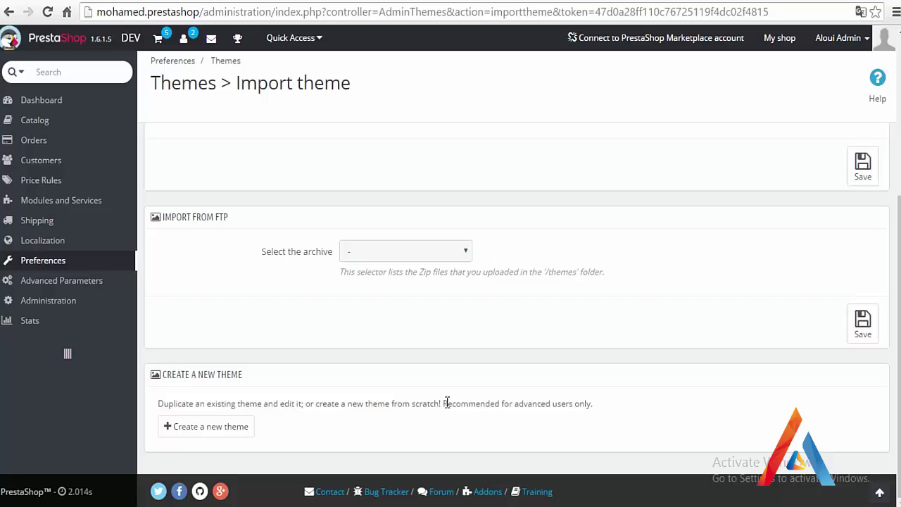
# Step: Start creating a new theme and name it 'New Theme'
pyautogui.click(211, 431)
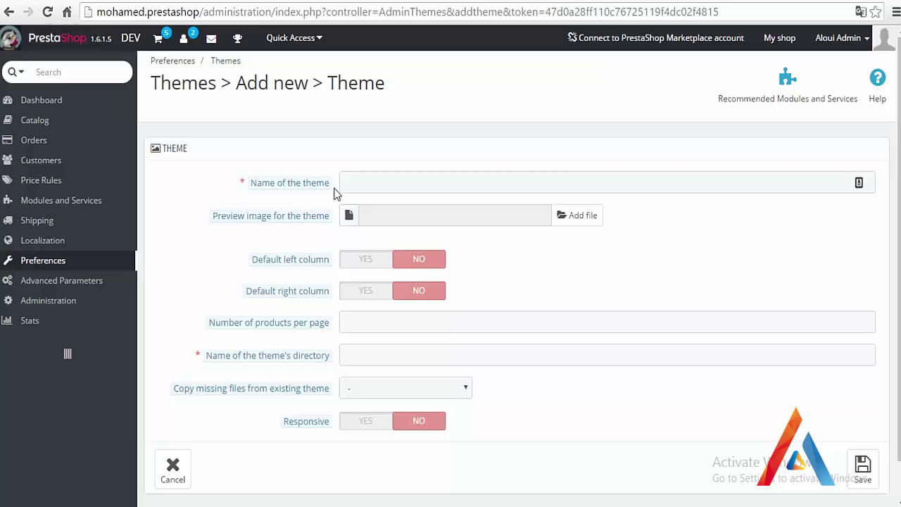
pyautogui.click(381, 190)
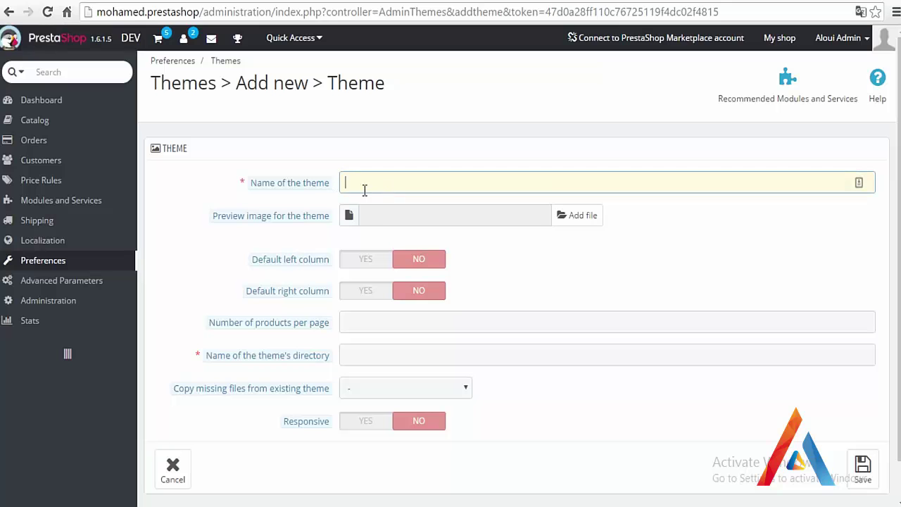
pyautogui.moveTo(312, 195)
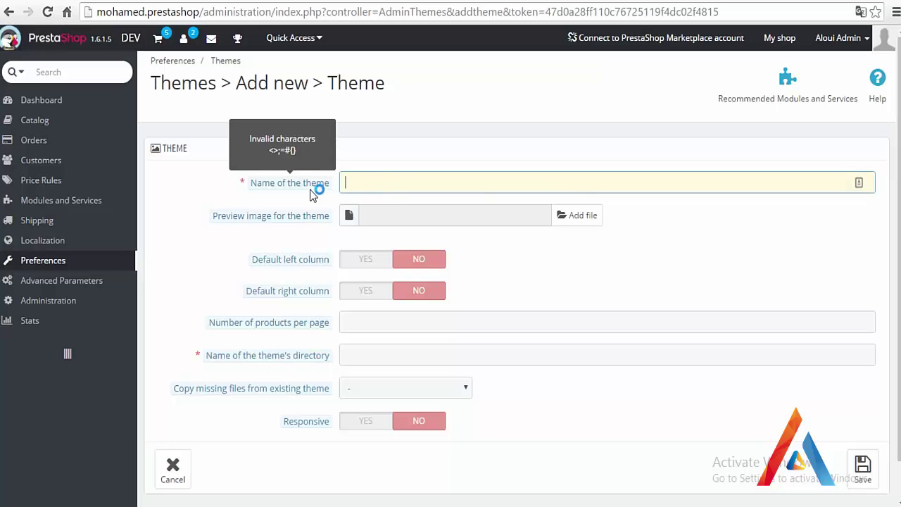
pyautogui.write('New theme')
pyautogui.press('BackSpace')
pyautogui.press('BackSpace')
pyautogui.press('BackSpace')
pyautogui.write('eme')
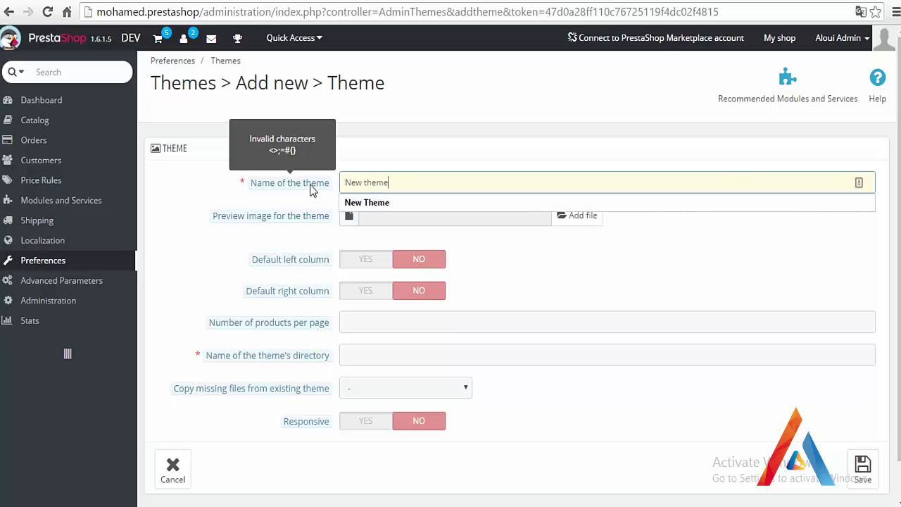
pyautogui.press('Delete')
pyautogui.write('T')
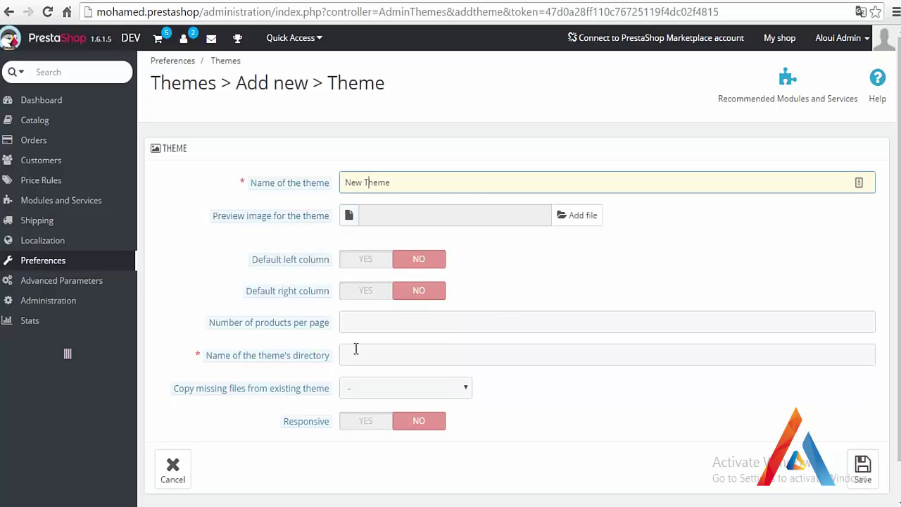
# Step: Check the theme directory help, glance at the themes folder, and select the directory field
pyautogui.moveTo(241, 356); pyautogui.dragTo(213, 354)
pyautogui.moveTo(316, 359)
pyautogui.click(356, 354)
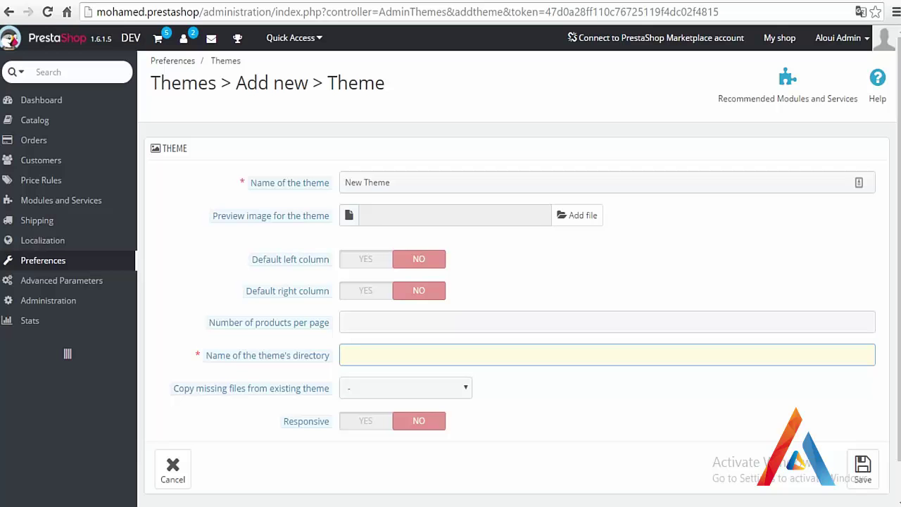
pyautogui.click(173, 464)
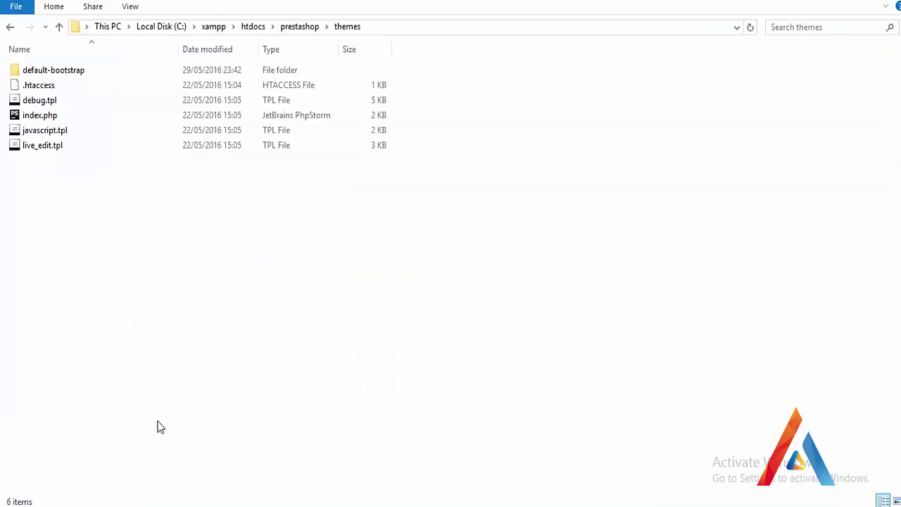
pyautogui.click(193, 502)
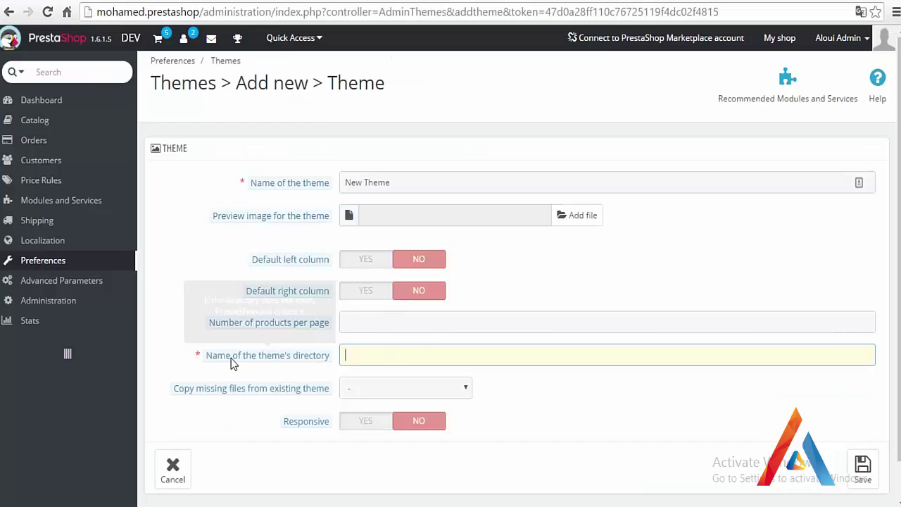
pyautogui.moveTo(291, 356); pyautogui.dragTo(224, 357)
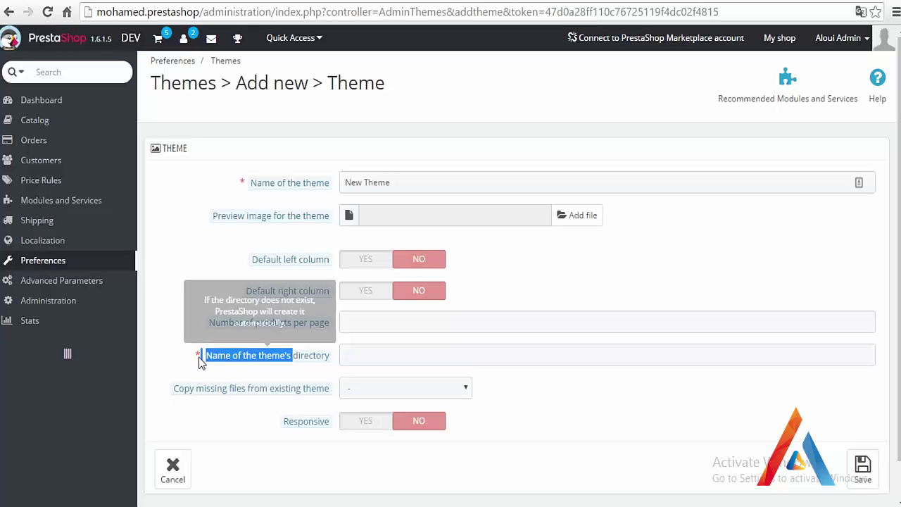
pyautogui.click(343, 361)
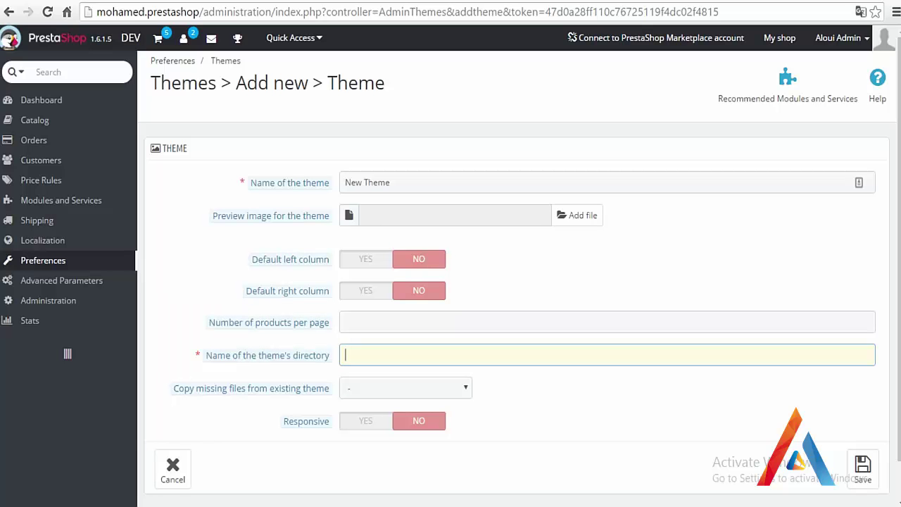
# Step: In File Explorer, go to prestashop\themes and create a folder named 'new'
pyautogui.click(123, 465)
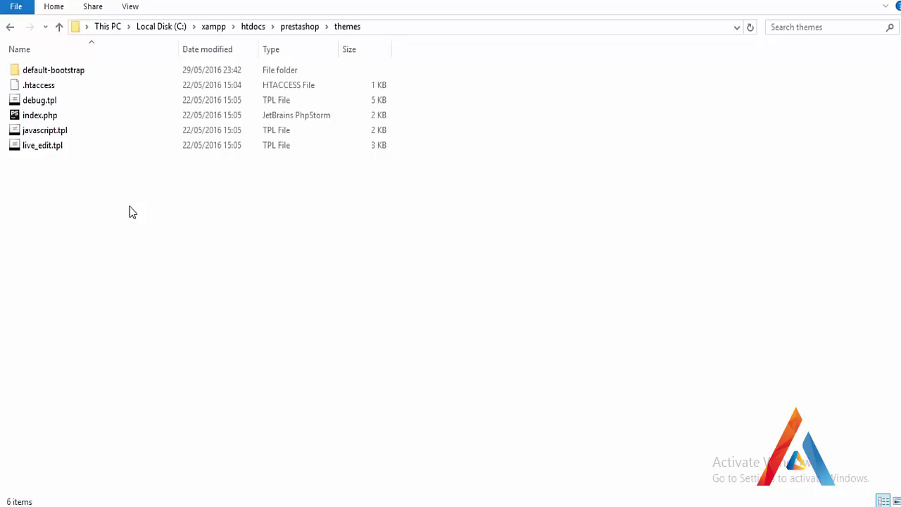
pyautogui.click(299, 26)
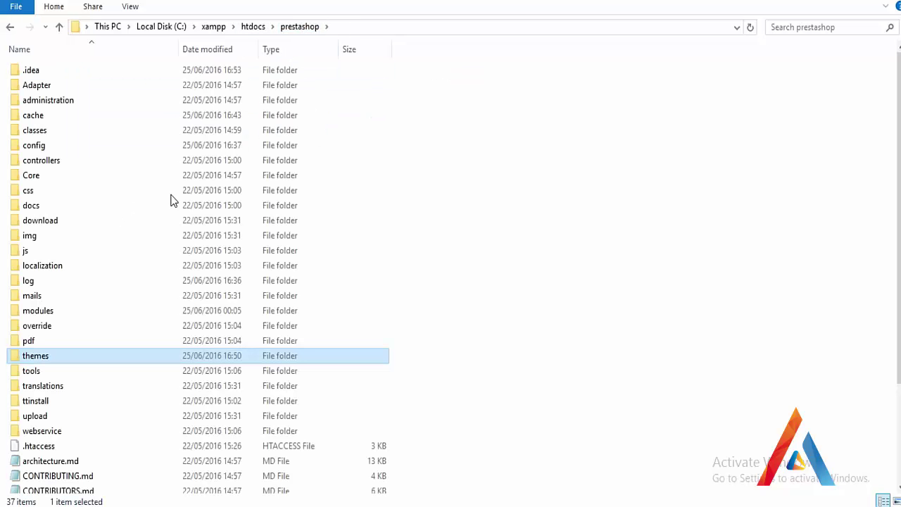
pyautogui.doubleClick(23, 360)
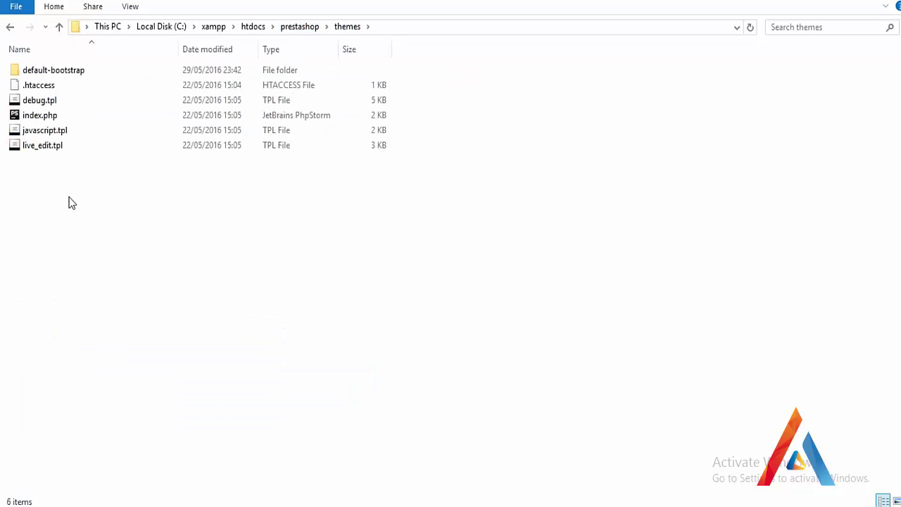
pyautogui.rightClick(40, 189)
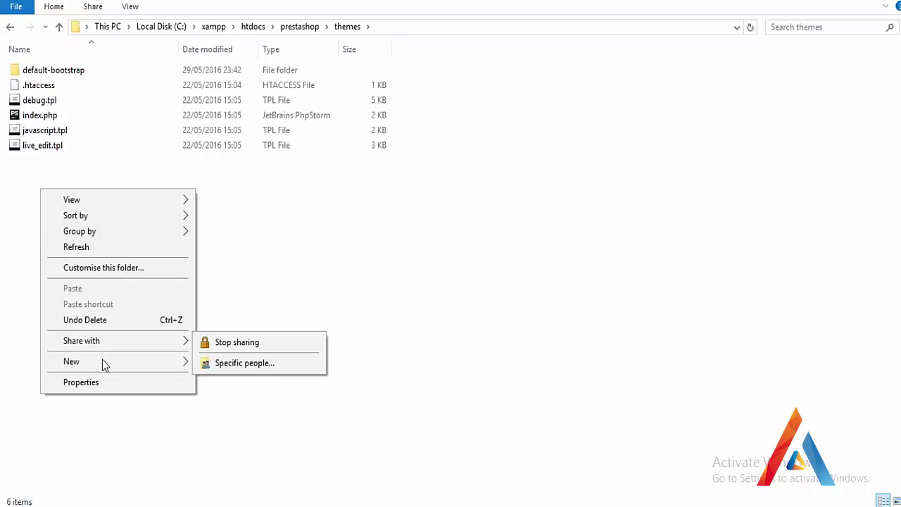
pyautogui.moveTo(102, 362)
pyautogui.click(237, 197)
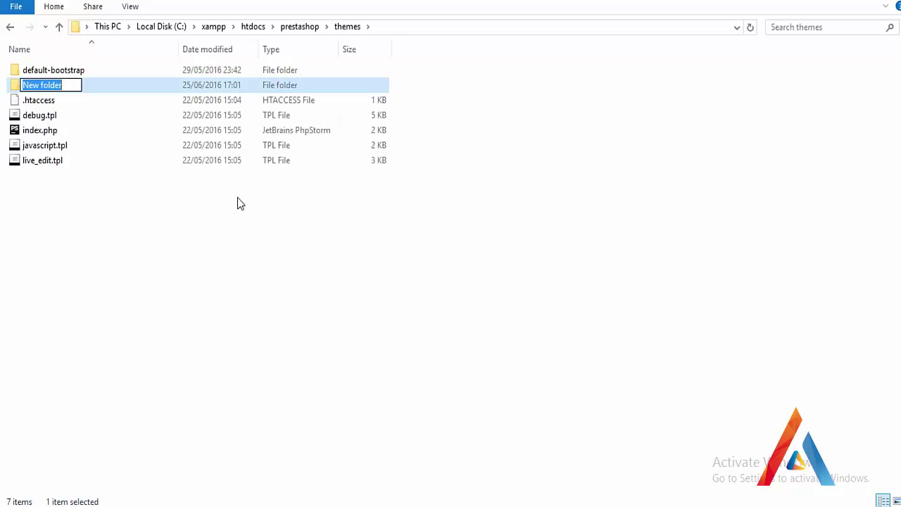
pyautogui.write('new')
pyautogui.hotkey('ctrl', 'a')
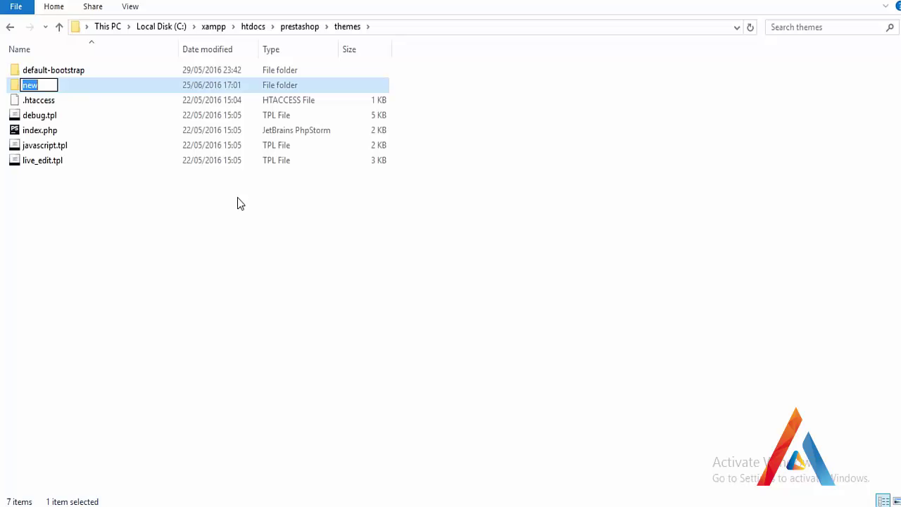
pyautogui.press('Return')
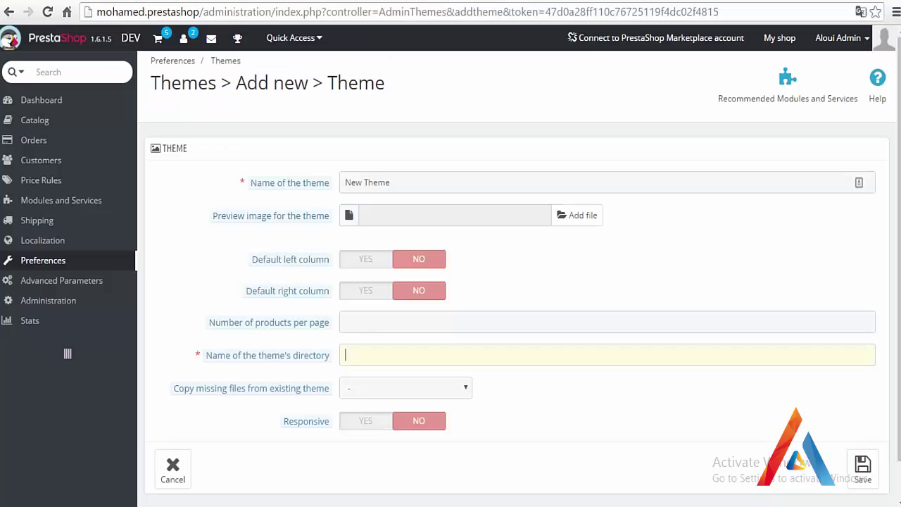
# Step: Set directory 'new', copy missing files from default-bootstrap, mark responsive, and save the theme
pyautogui.write('new')
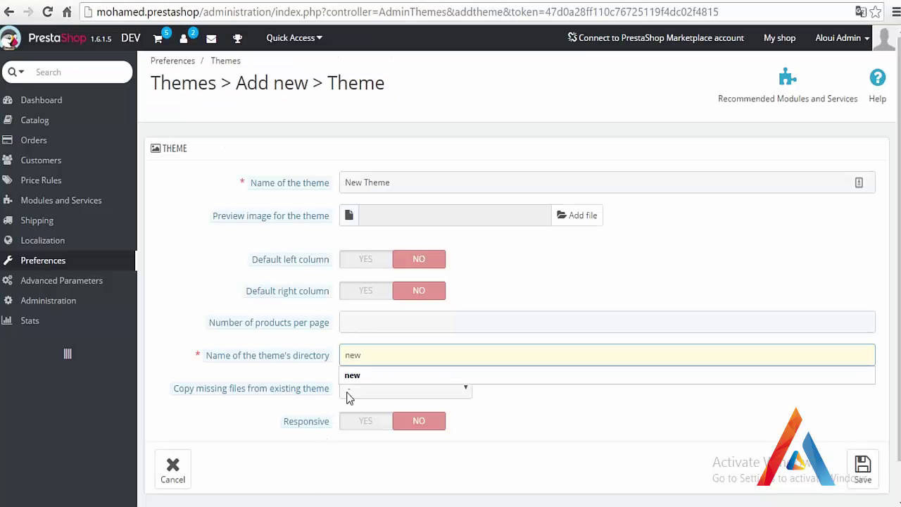
pyautogui.moveTo(169, 390); pyautogui.dragTo(331, 394)
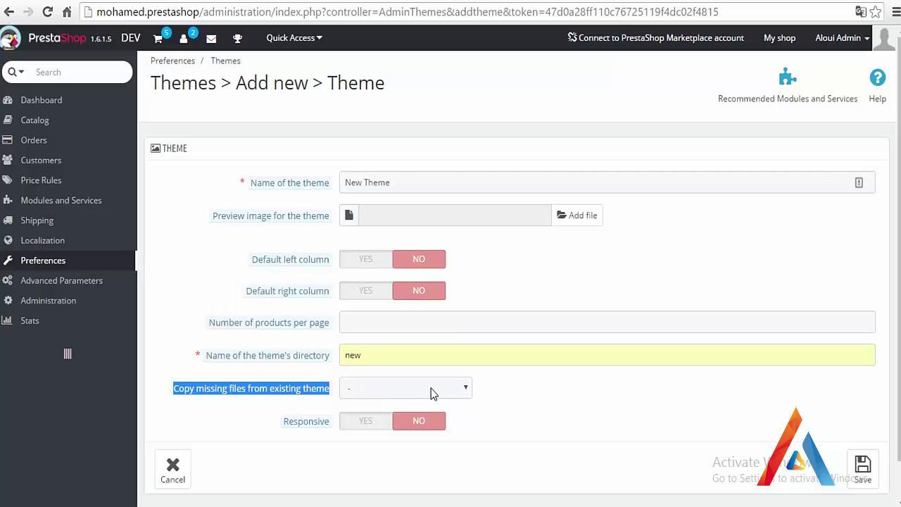
pyautogui.click(413, 386)
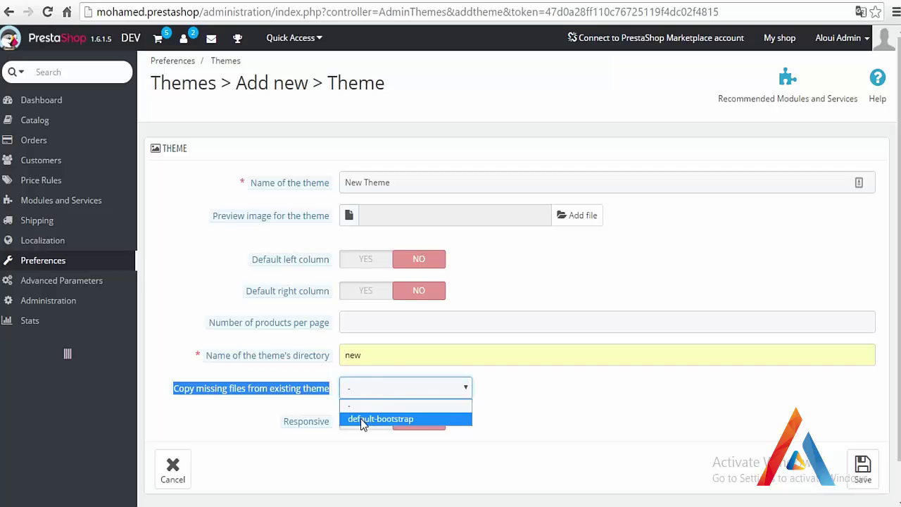
pyautogui.click(361, 420)
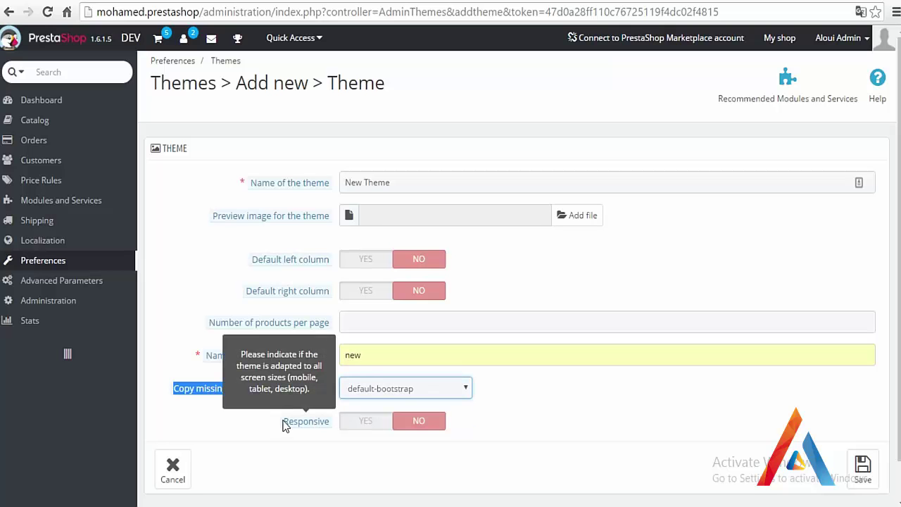
pyautogui.click(370, 424)
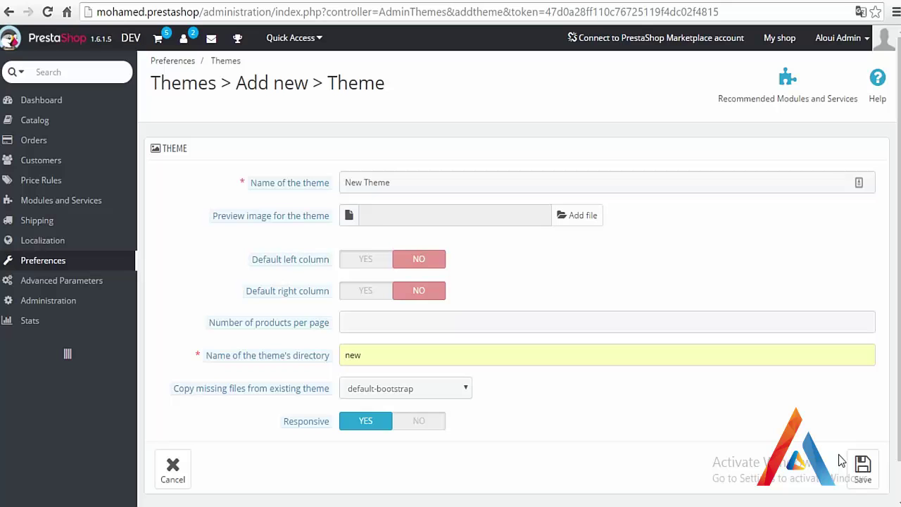
pyautogui.click(854, 476)
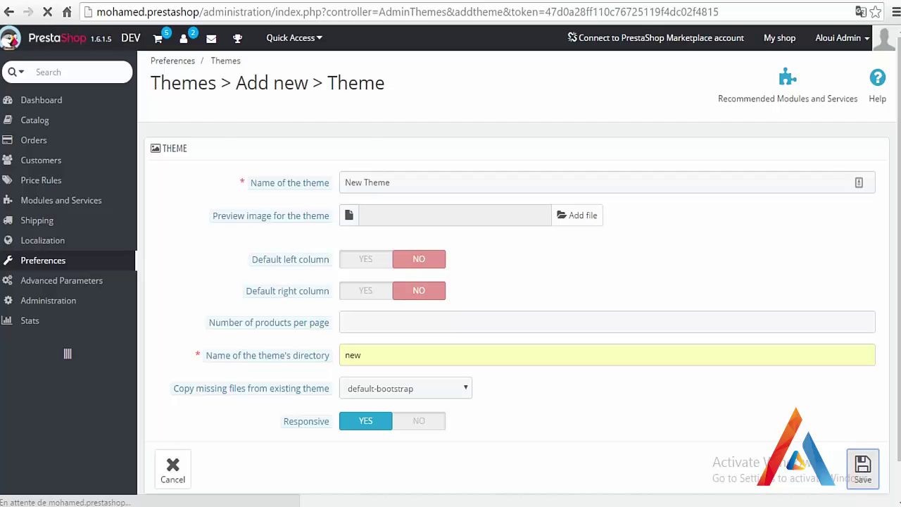
# Step: Verify the 'new' folder holds the copied theme files, then return to the themes folder
pyautogui.hotkey('alt', 'Tab')
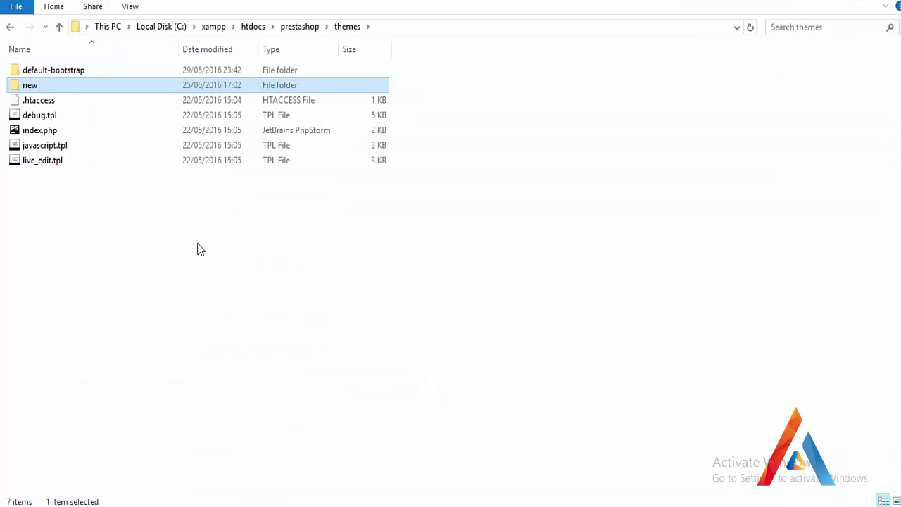
pyautogui.doubleClick(29, 86)
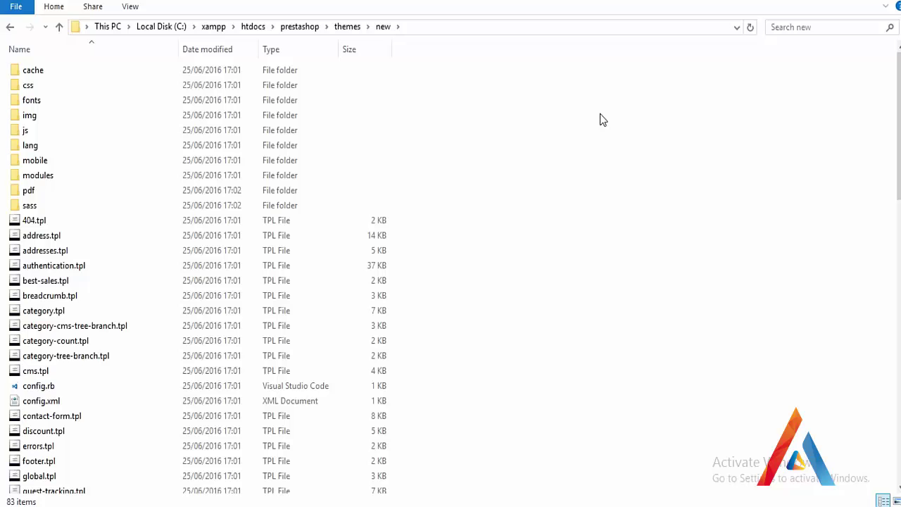
pyautogui.moveTo(664, 93); pyautogui.dragTo(444, 367)
pyautogui.scroll(-18, 444, 366)
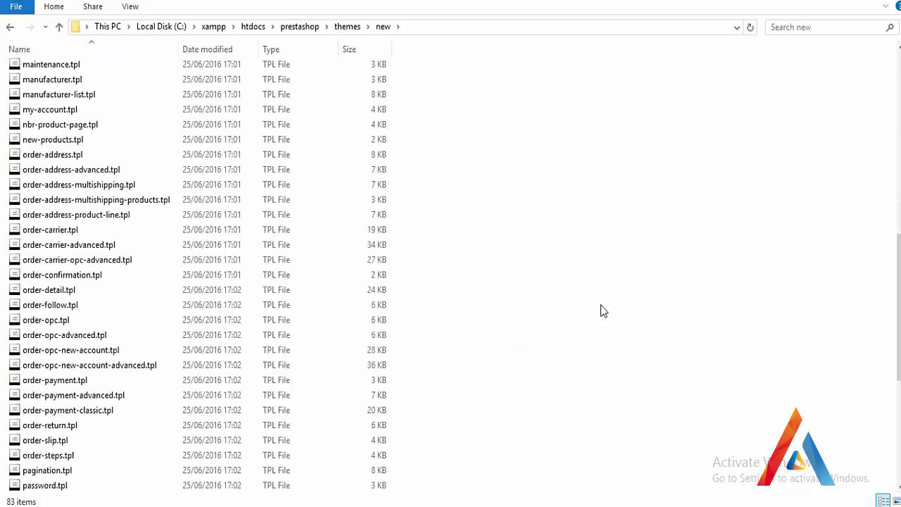
pyautogui.scroll(18, 583, 336)
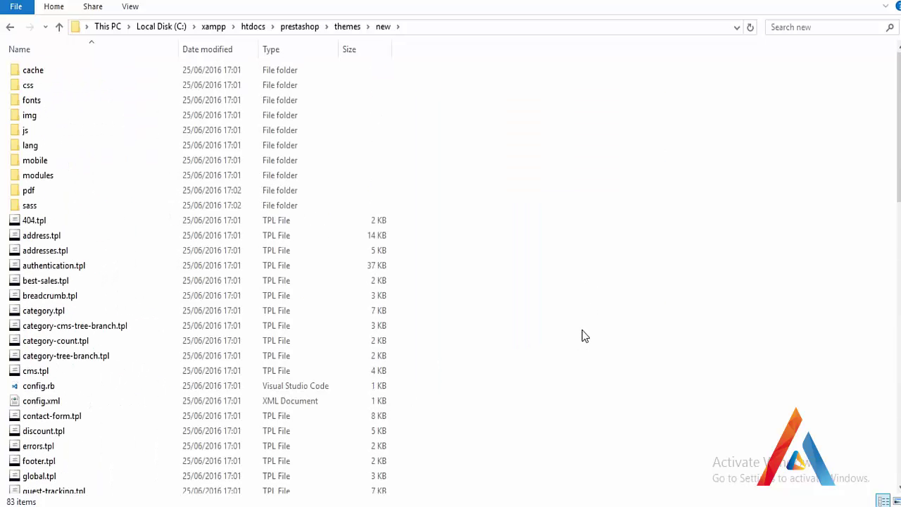
pyautogui.click(344, 26)
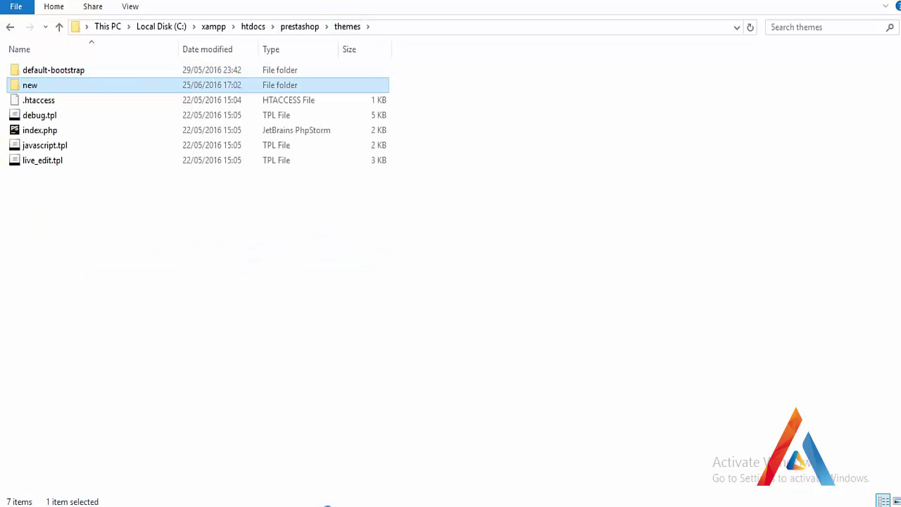
# Step: Back on the Themes page, review the Successful creation message and the theme list
pyautogui.click(232, 501)
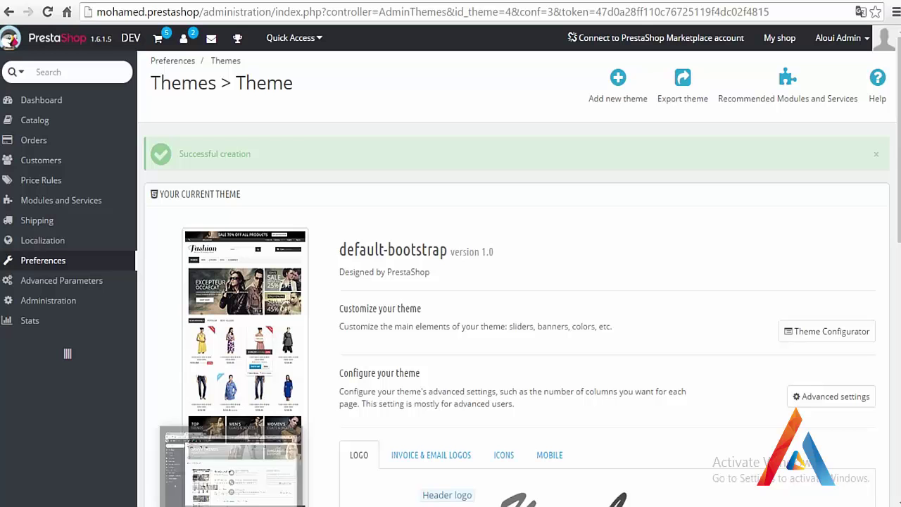
pyautogui.moveTo(178, 154); pyautogui.dragTo(260, 154)
pyautogui.scroll(-5, 429, 219)
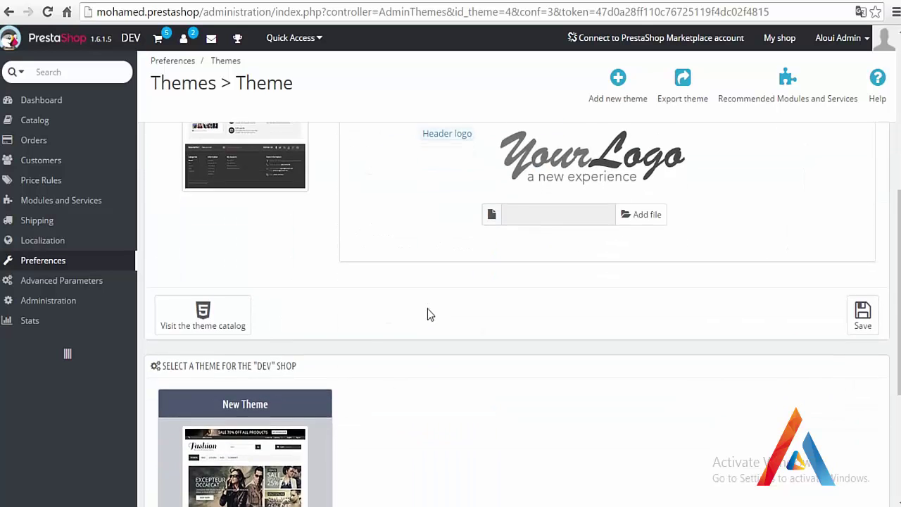
pyautogui.scroll(-3, 427, 310)
pyautogui.moveTo(192, 178)
pyautogui.scroll(1, 180, 153)
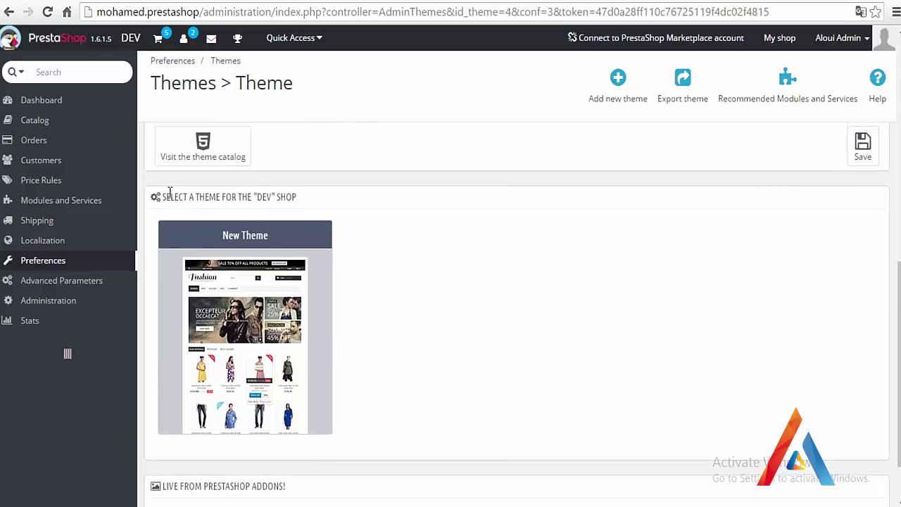
pyautogui.moveTo(160, 196); pyautogui.dragTo(306, 196)
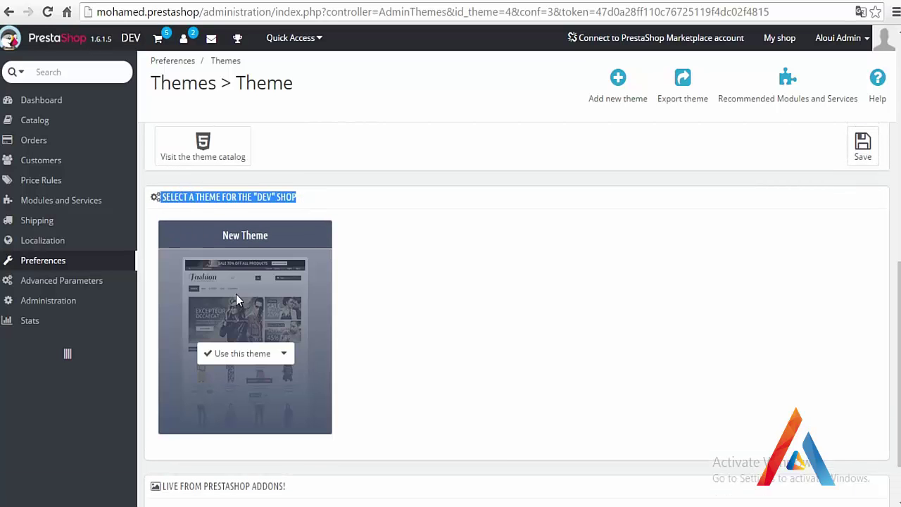
pyautogui.click(312, 240)
# Step: Apply New Theme to the DEV shop via 'Use this theme'
pyautogui.click(451, 270)
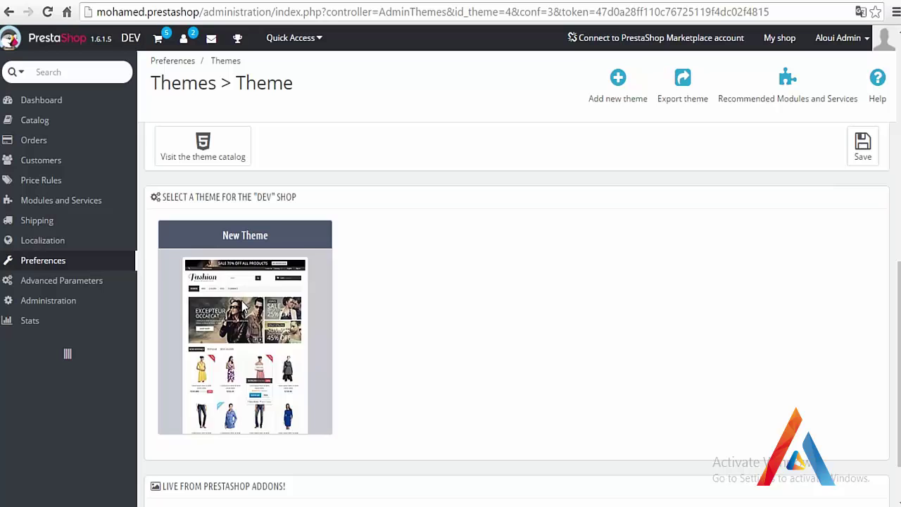
pyautogui.moveTo(240, 307)
pyautogui.moveTo(275, 352)
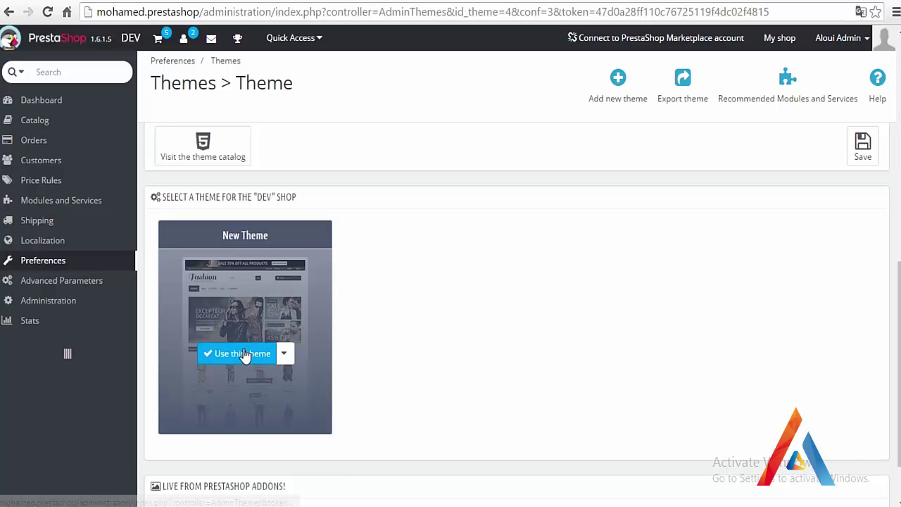
pyautogui.click(254, 355)
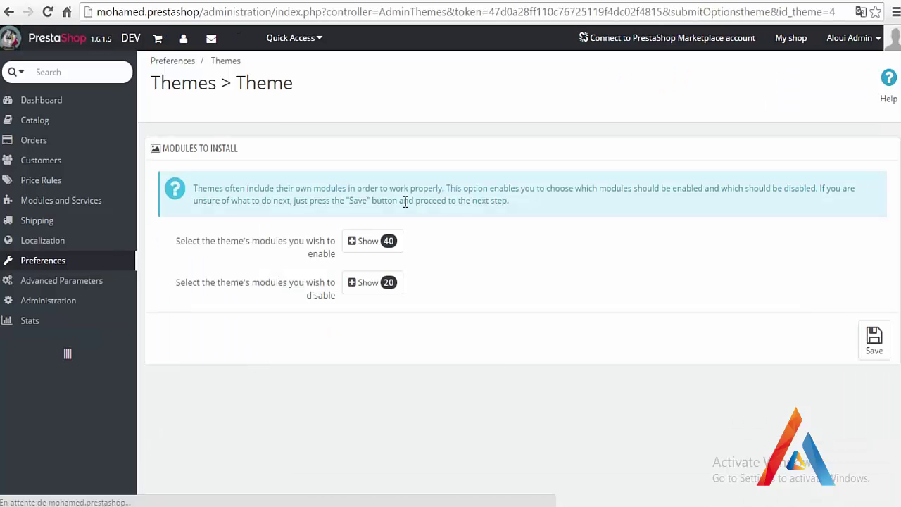
# Step: Keep the default modules to install and save to continue installing New Theme
pyautogui.moveTo(175, 148); pyautogui.dragTo(239, 150)
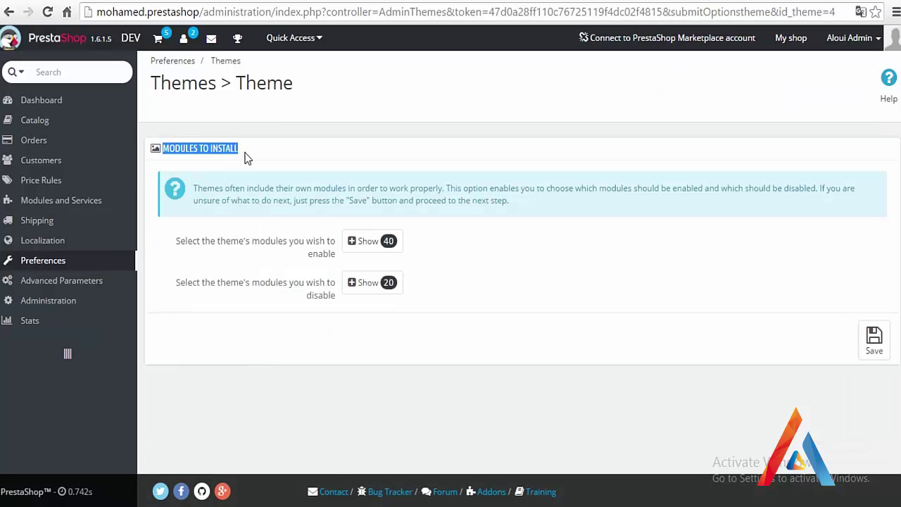
pyautogui.click(873, 342)
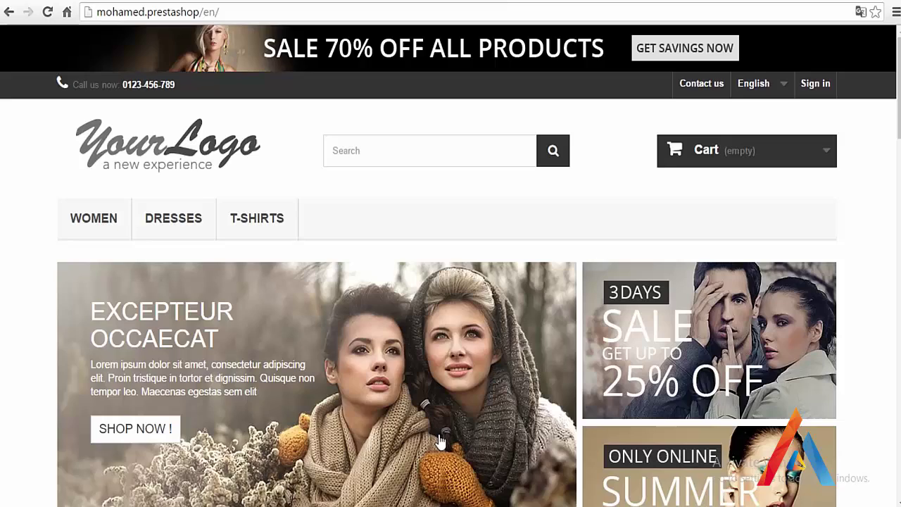
pyautogui.scroll(-5, 106, 315)
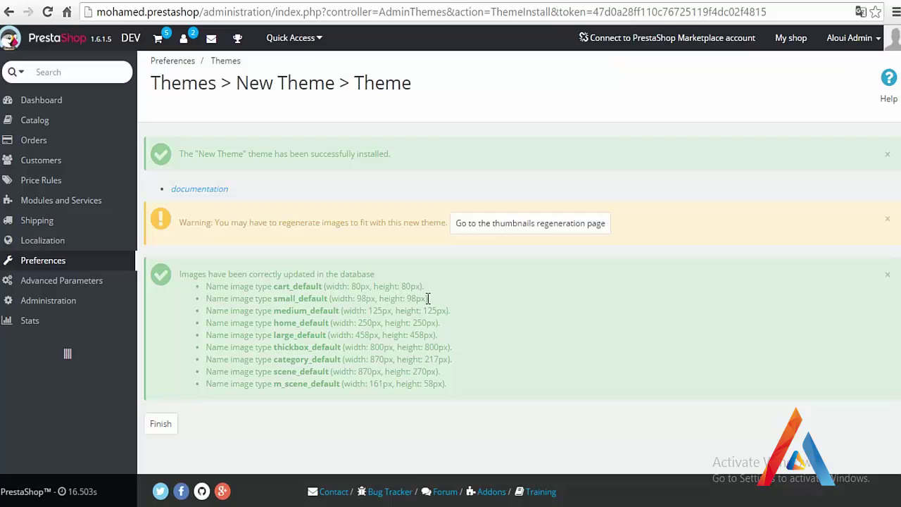
# Step: Review the installation success and updated image types messages, then finish the installation
pyautogui.moveTo(180, 274); pyautogui.dragTo(273, 275)
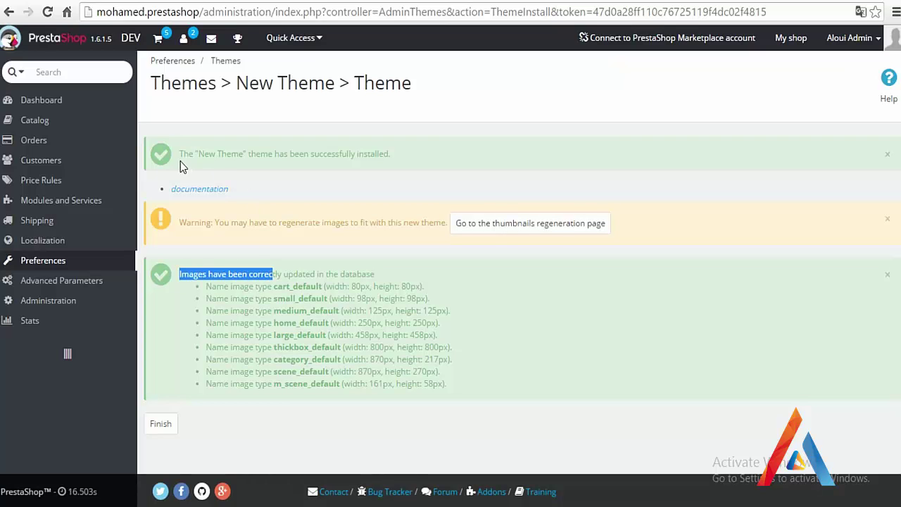
pyautogui.moveTo(179, 156); pyautogui.dragTo(392, 157)
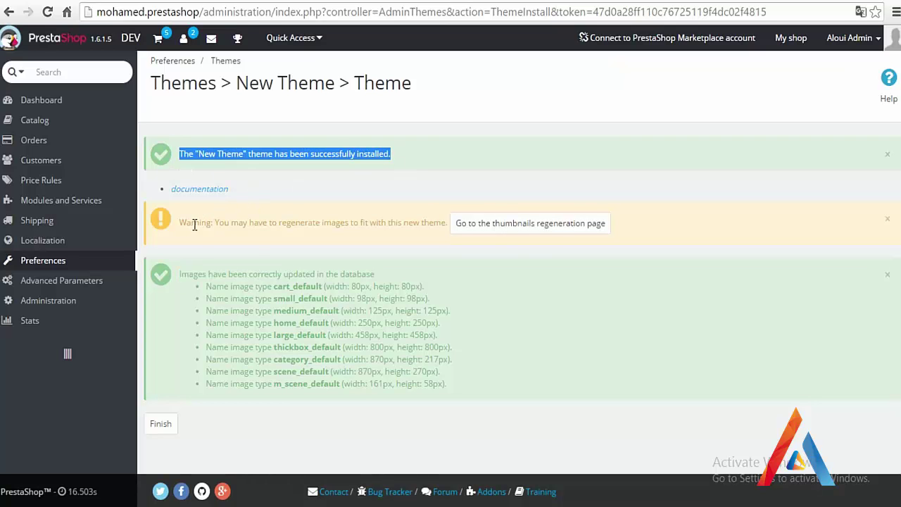
pyautogui.click(719, 242)
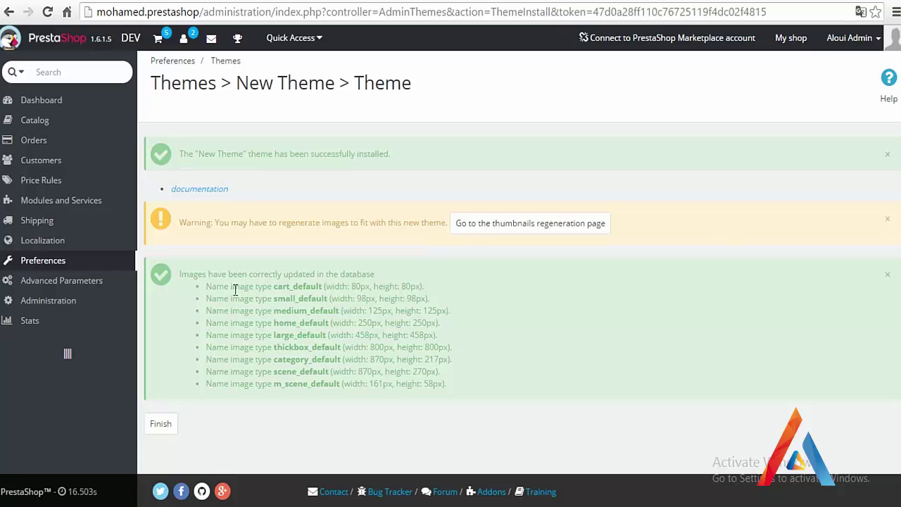
pyautogui.moveTo(179, 274); pyautogui.dragTo(384, 272)
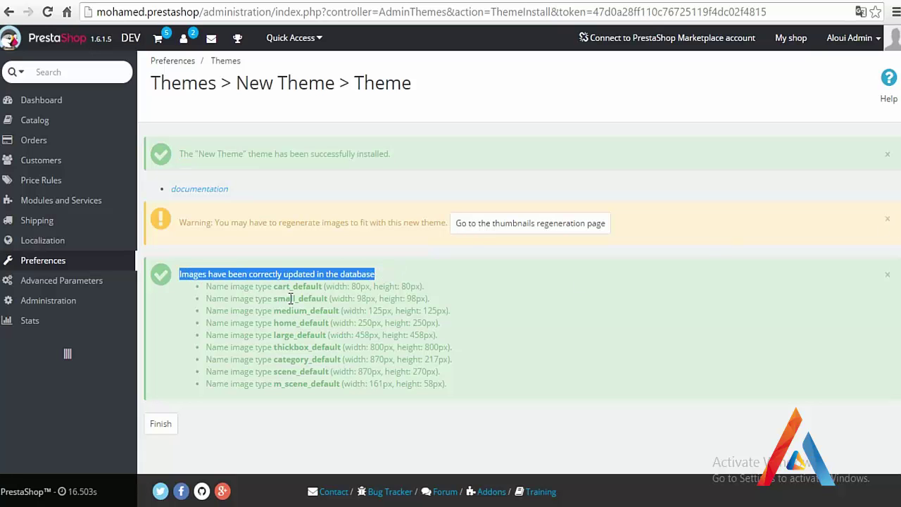
pyautogui.moveTo(205, 290); pyautogui.dragTo(479, 399)
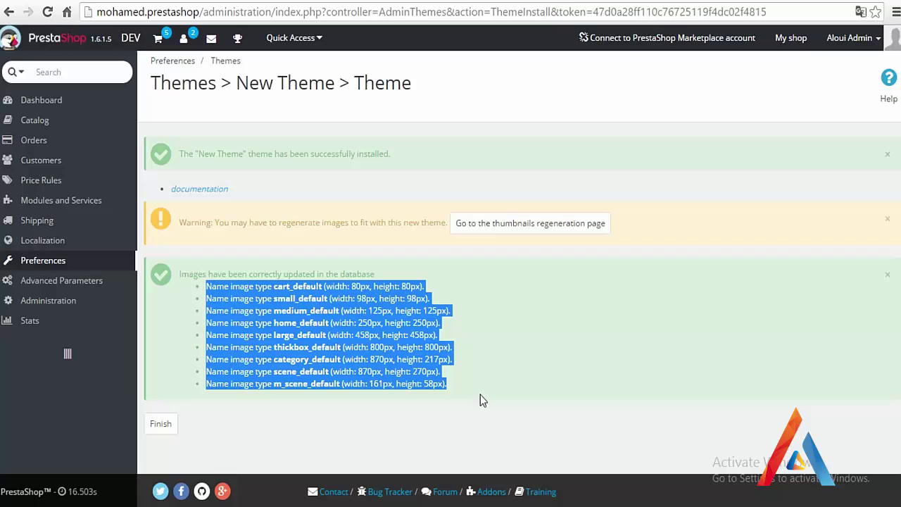
pyautogui.click(160, 423)
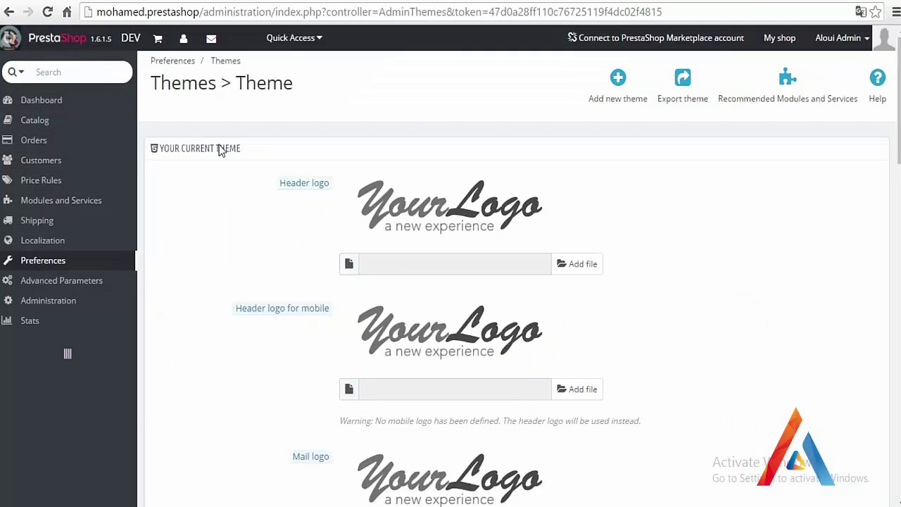
# Step: Verify 'New Theme' is shown as the current theme, then reload the storefront home page
pyautogui.scroll(-10, 262, 282)
pyautogui.scroll(10, 262, 281)
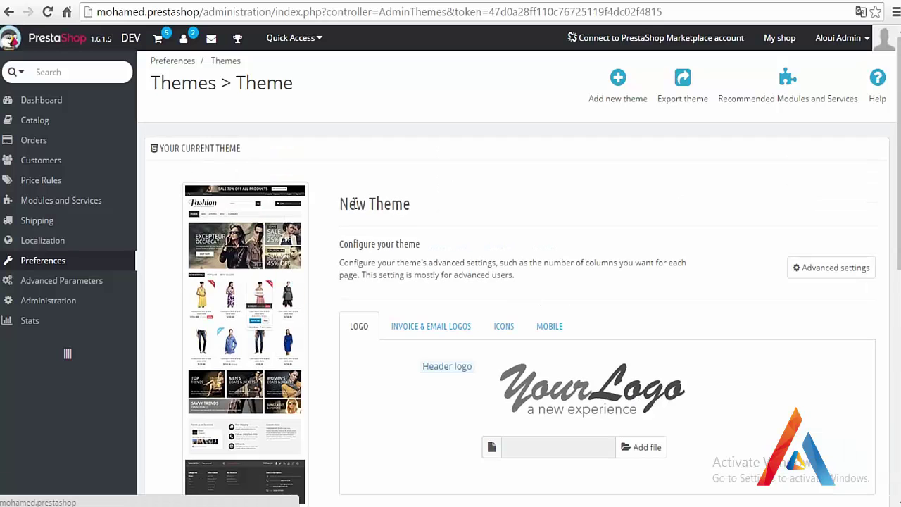
pyautogui.tripleClick(395, 204)
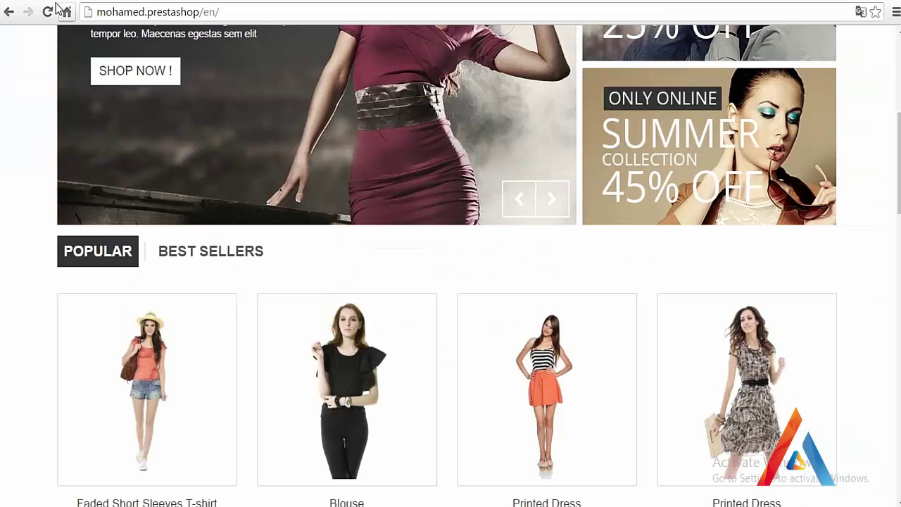
pyautogui.click(48, 12)
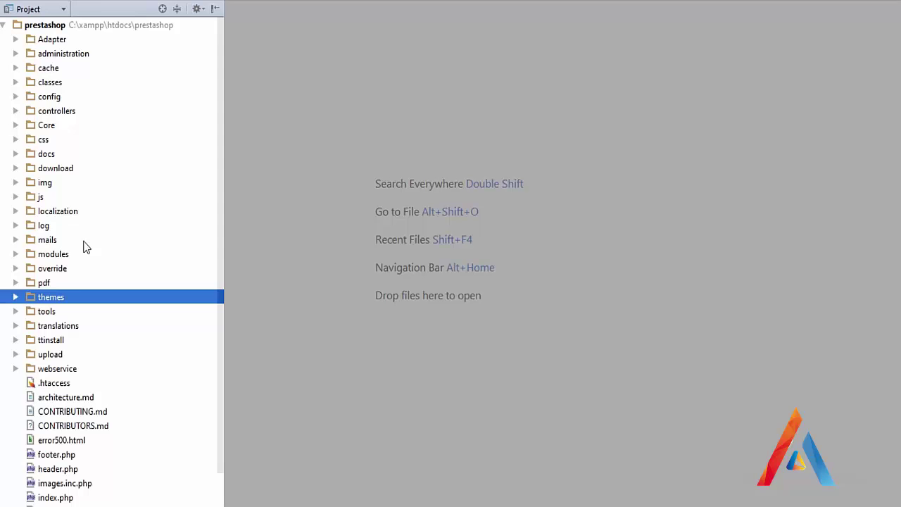
# Step: Open themes/new/header.tpl and expand 'lorem' into a placeholder sentence on line 1
pyautogui.click(16, 297)
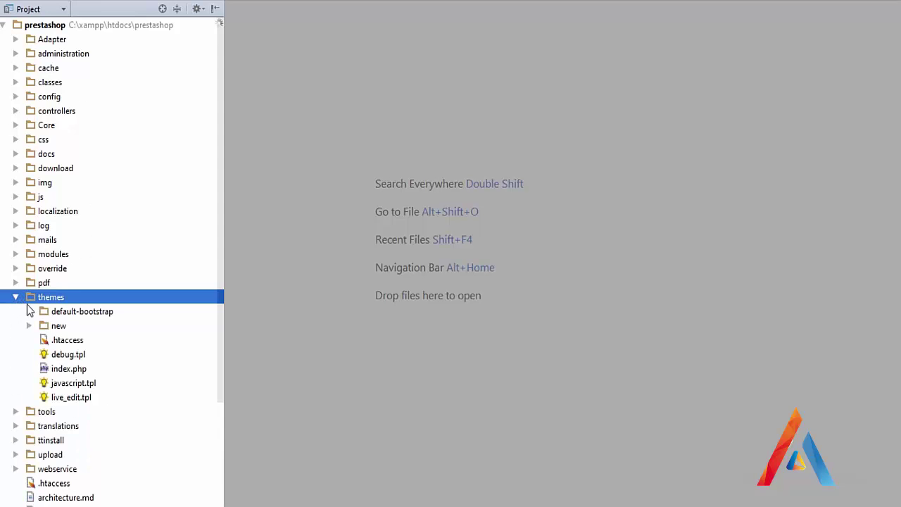
pyautogui.doubleClick(53, 327)
pyautogui.scroll(-4, 106, 387)
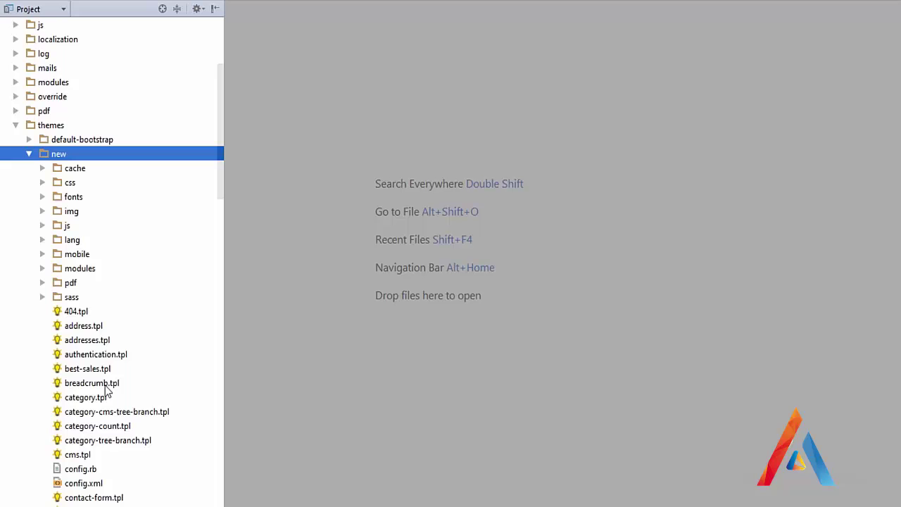
pyautogui.click(73, 412)
pyautogui.scroll(-5, 85, 443)
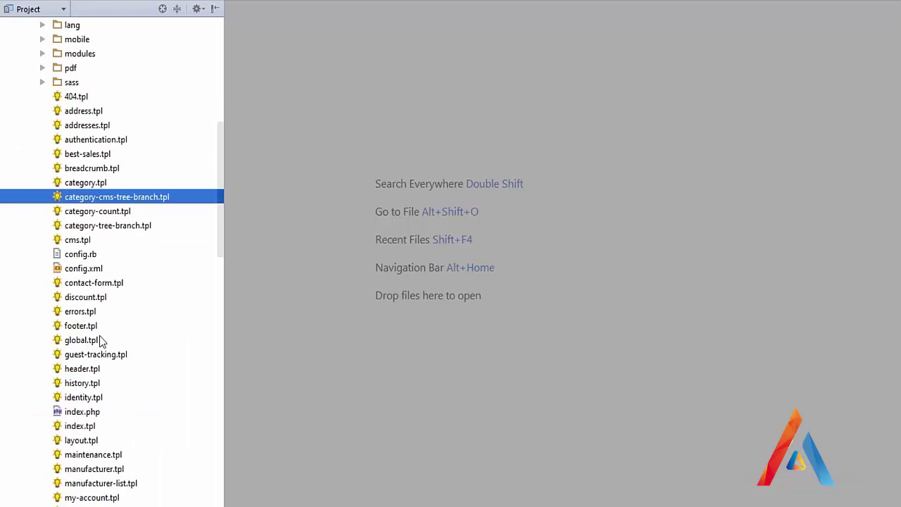
pyautogui.doubleClick(77, 370)
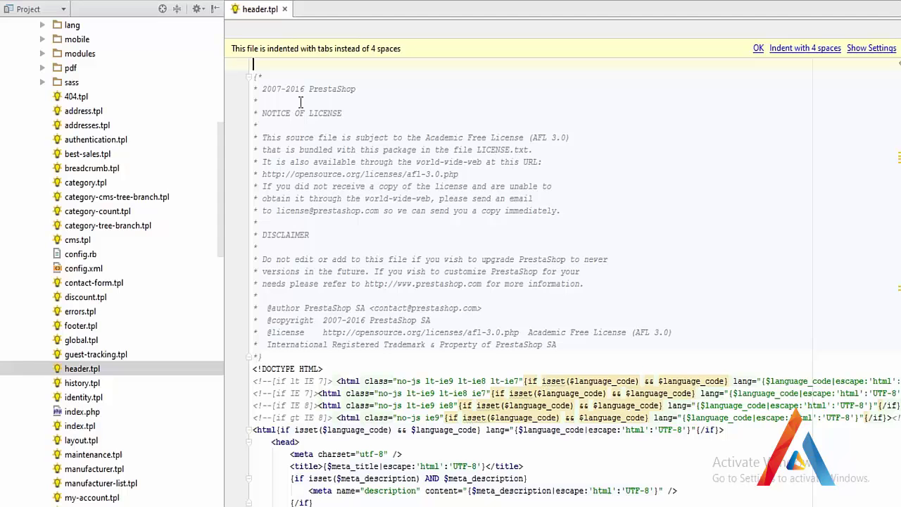
pyautogui.write('lorem')
pyautogui.press('Tab')
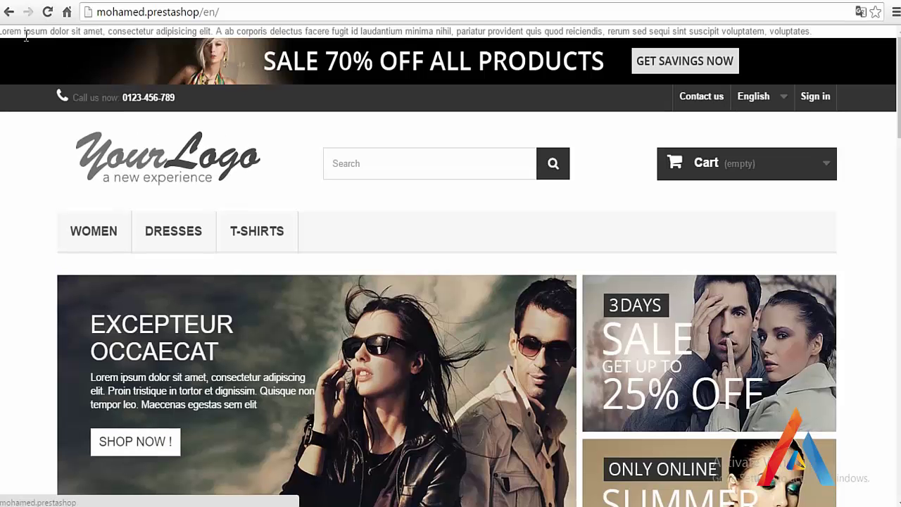
# Step: Highlight the lorem ipsum sentence above the sale banner on the storefront, then deselect it
pyautogui.moveTo(2, 32); pyautogui.dragTo(824, 23)
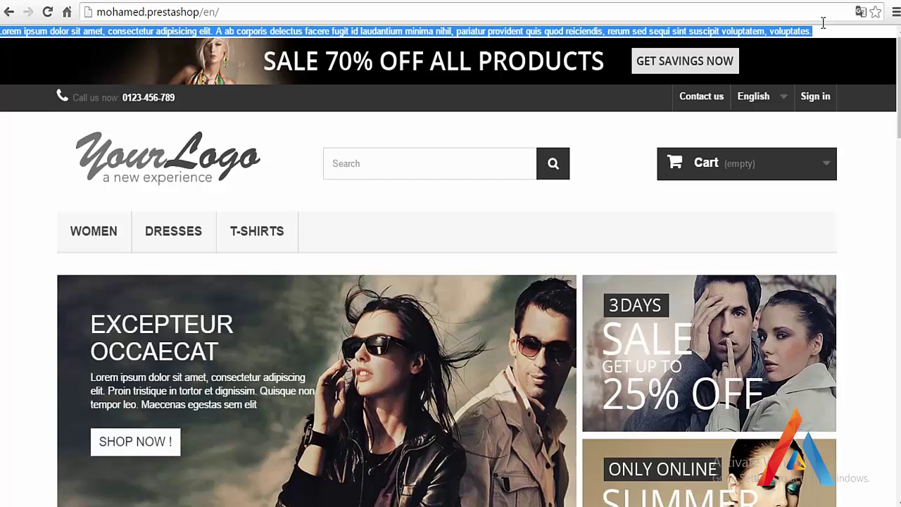
pyautogui.click(871, 164)
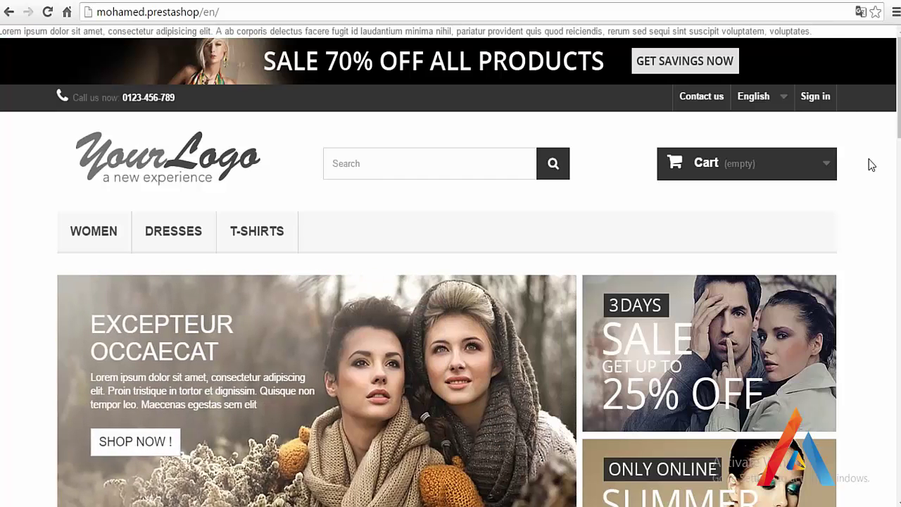